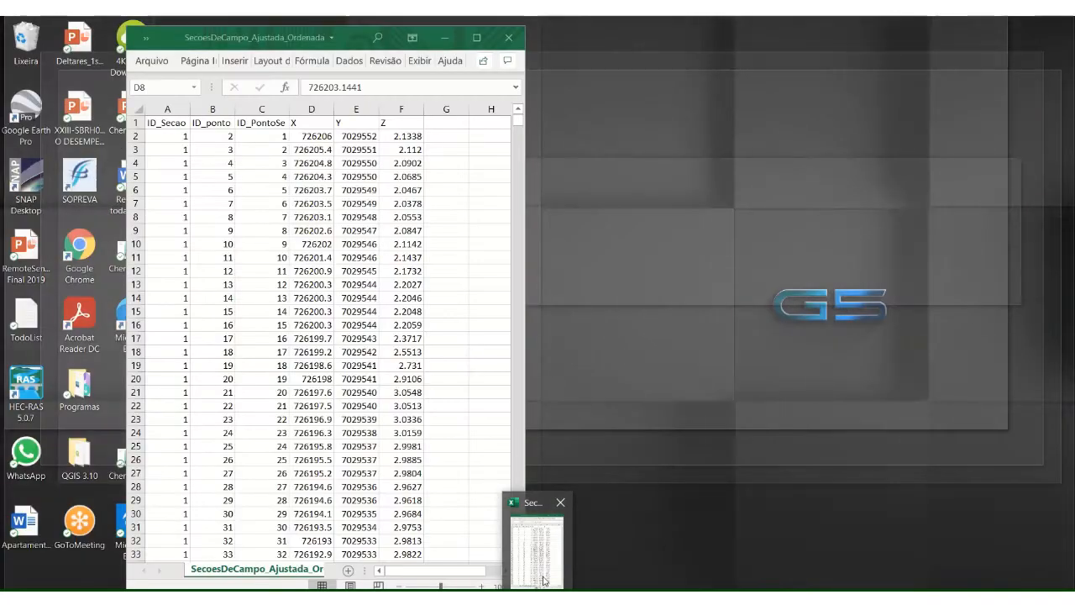
Step: Examine the section ID, point ID, X, Y and Z columns of the SecoesDeCampo_Ajustada_Ordenada spreadsheet in Excel
{"action": "left_click", "coordinate": [544, 579]}
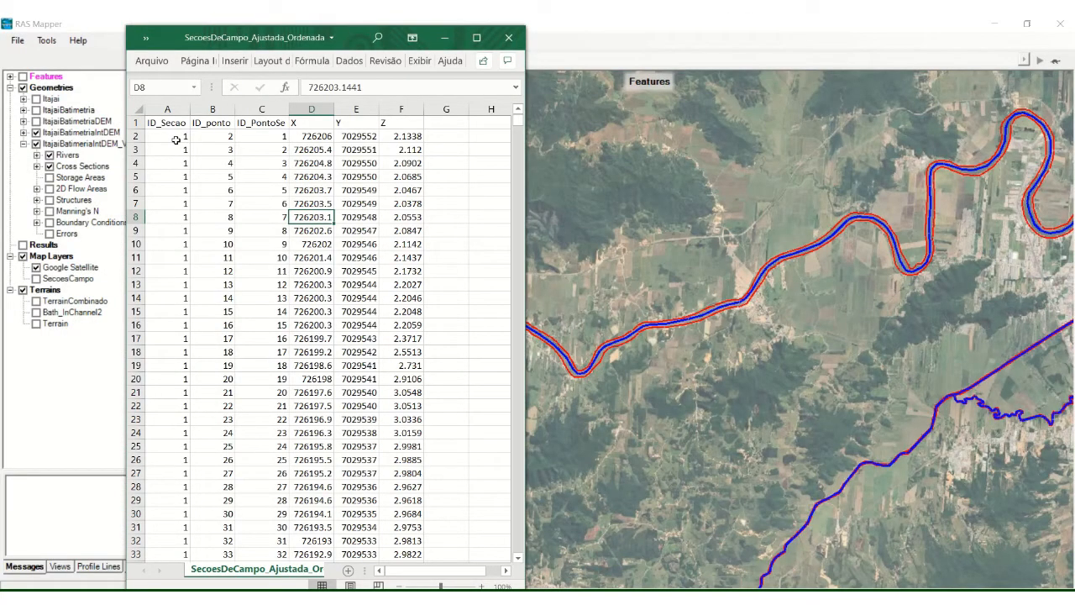
{"action": "left_click", "coordinate": [175, 139]}
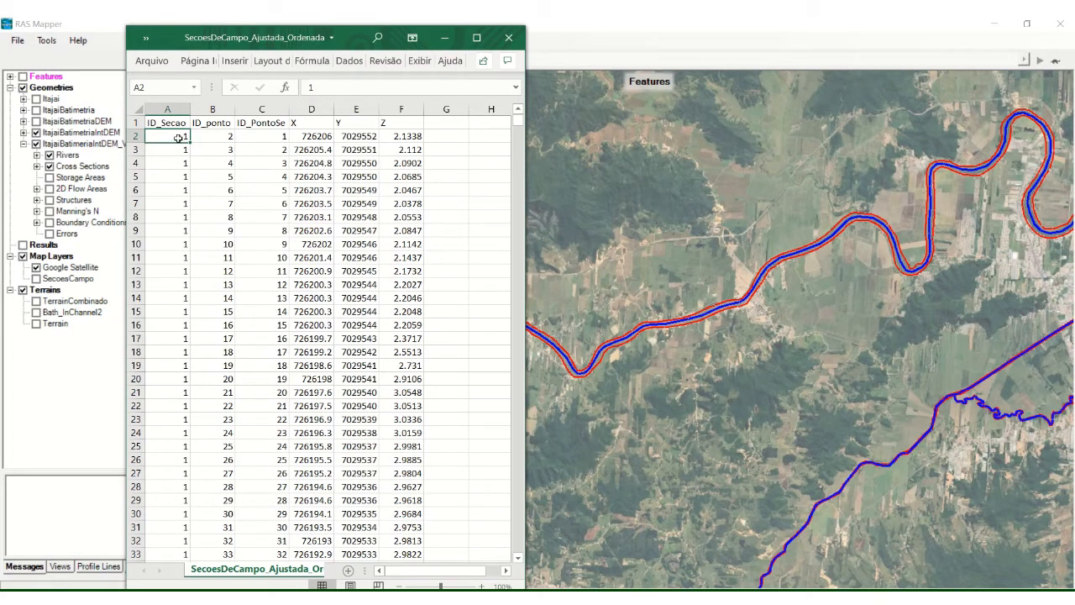
{"action": "left_click", "coordinate": [309, 151]}
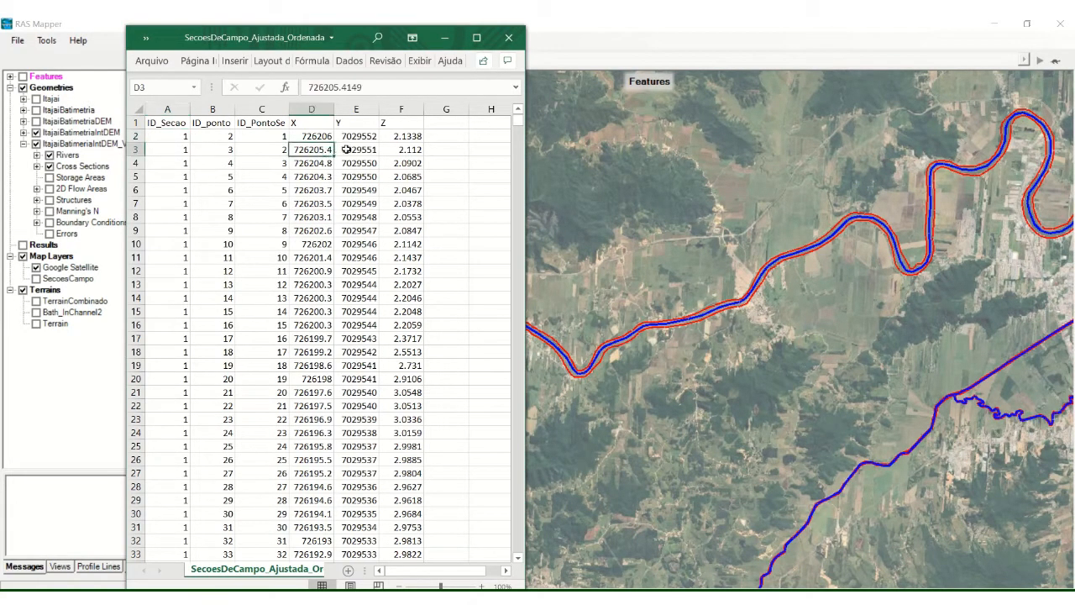
{"action": "left_click", "coordinate": [346, 149]}
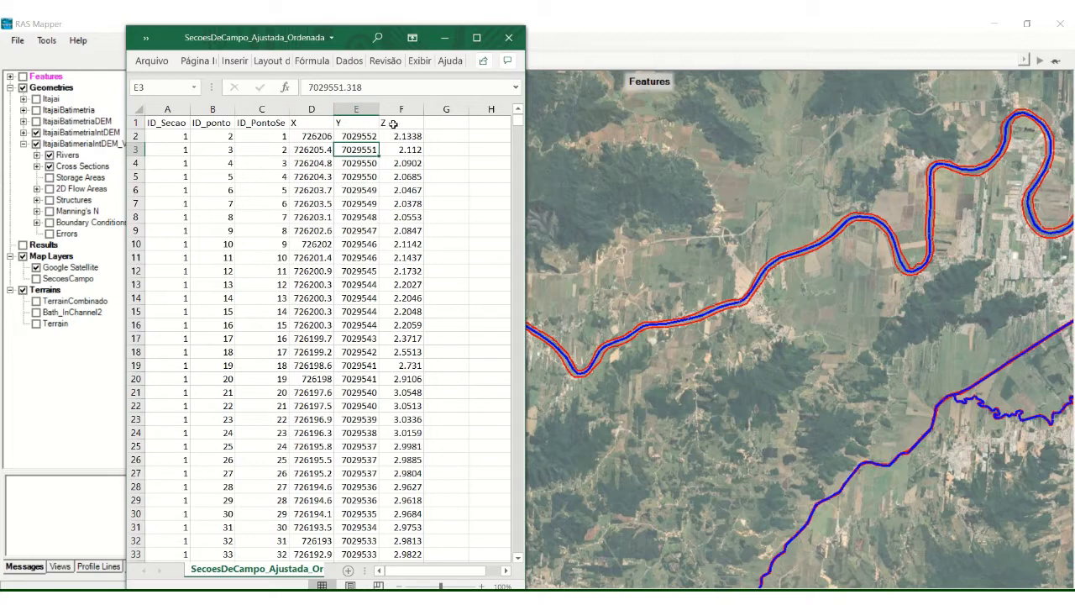
{"action": "left_click_drag", "start_coordinate": [403, 150], "coordinate": [404, 230]}
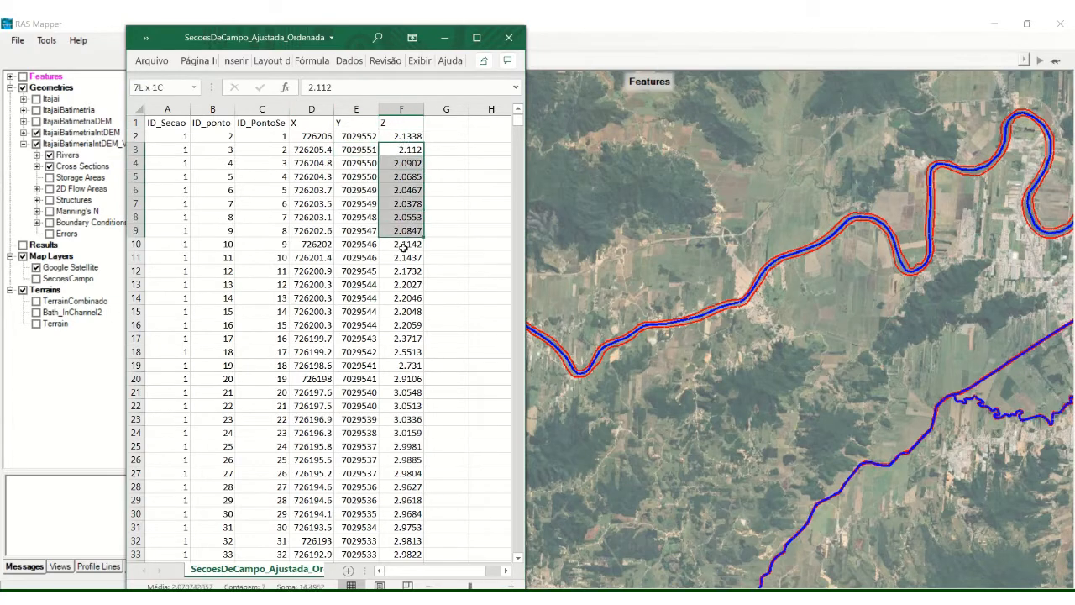
{"action": "left_click", "coordinate": [321, 151]}
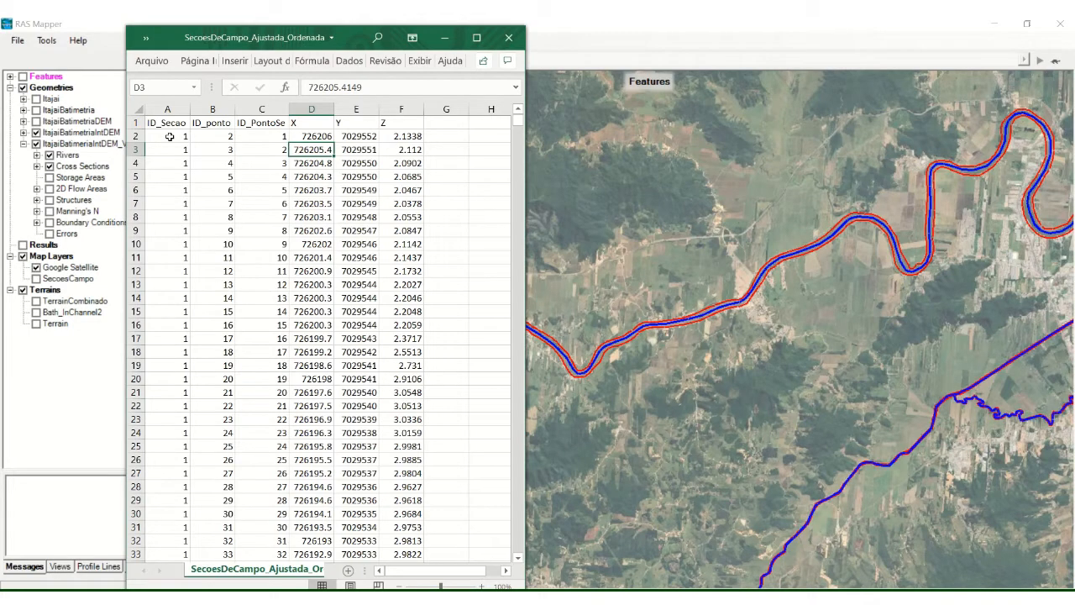
{"action": "left_click_drag", "start_coordinate": [169, 136], "coordinate": [168, 228]}
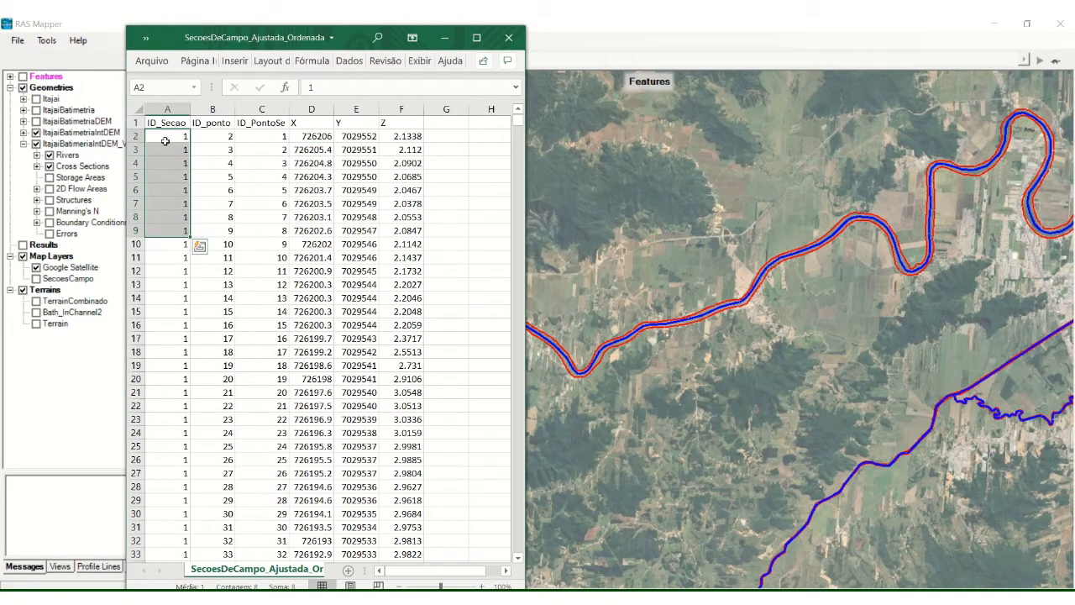
{"action": "left_click", "coordinate": [171, 198]}
{"action": "left_click_drag", "start_coordinate": [173, 137], "coordinate": [175, 482]}
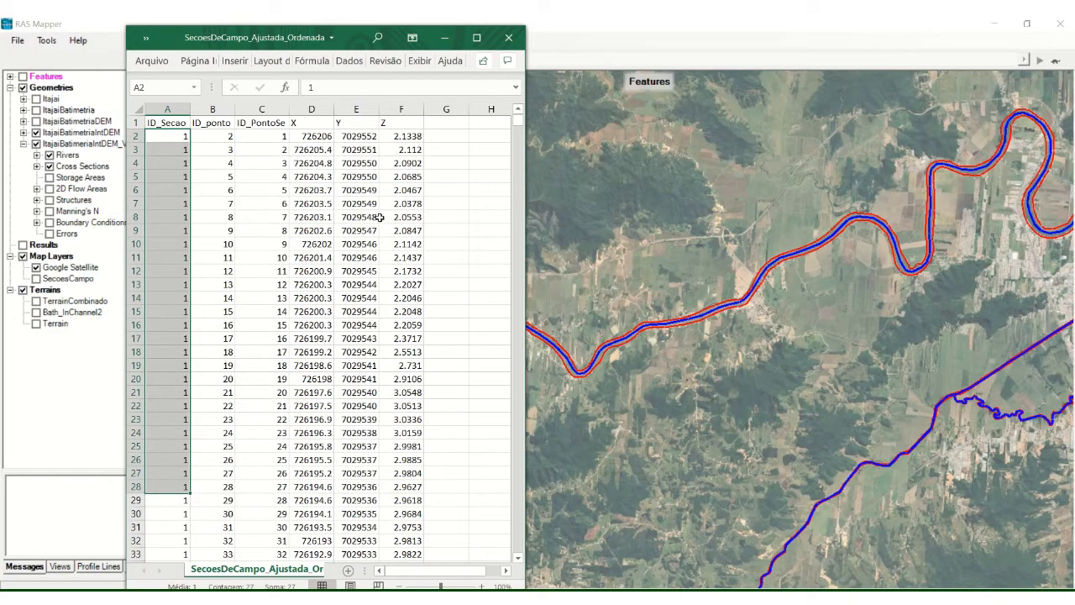
{"action": "left_click", "coordinate": [267, 136]}
{"action": "left_click", "coordinate": [274, 165]}
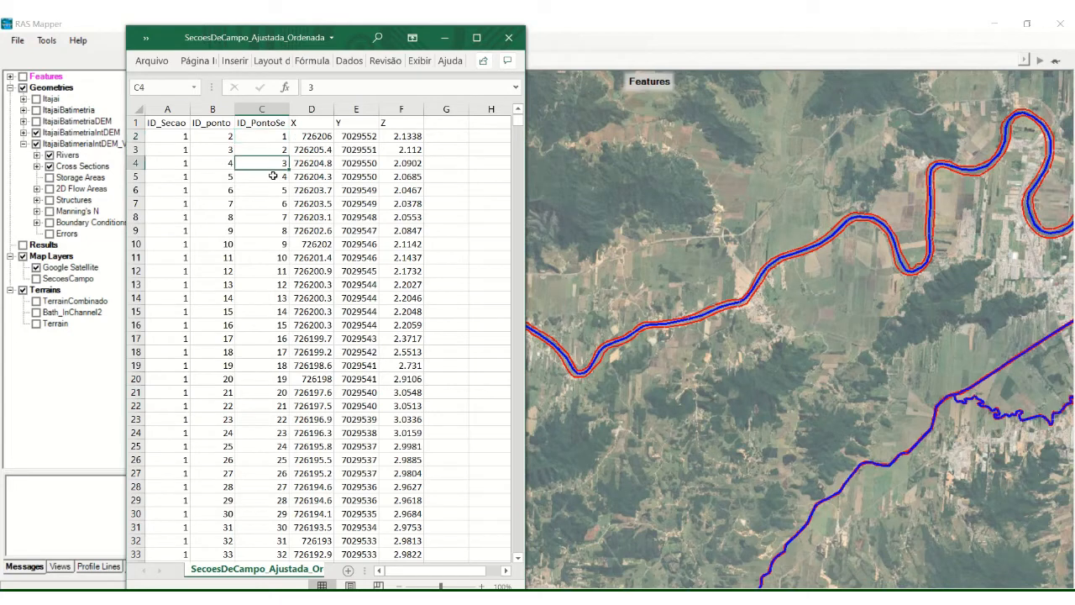
{"action": "left_click", "coordinate": [273, 175]}
{"action": "left_click", "coordinate": [275, 189]}
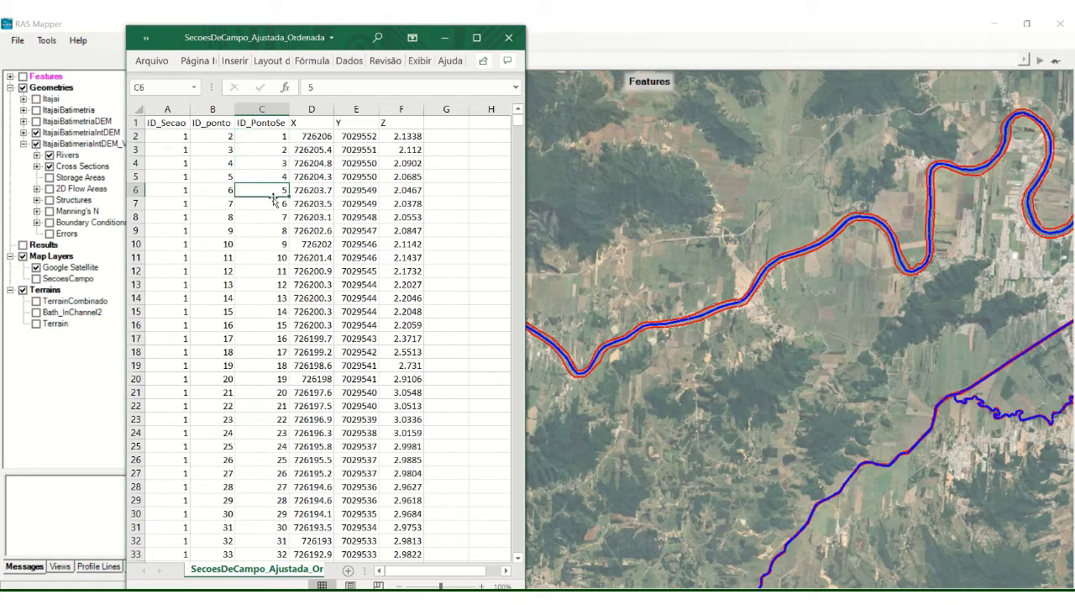
{"action": "left_click", "coordinate": [182, 244]}
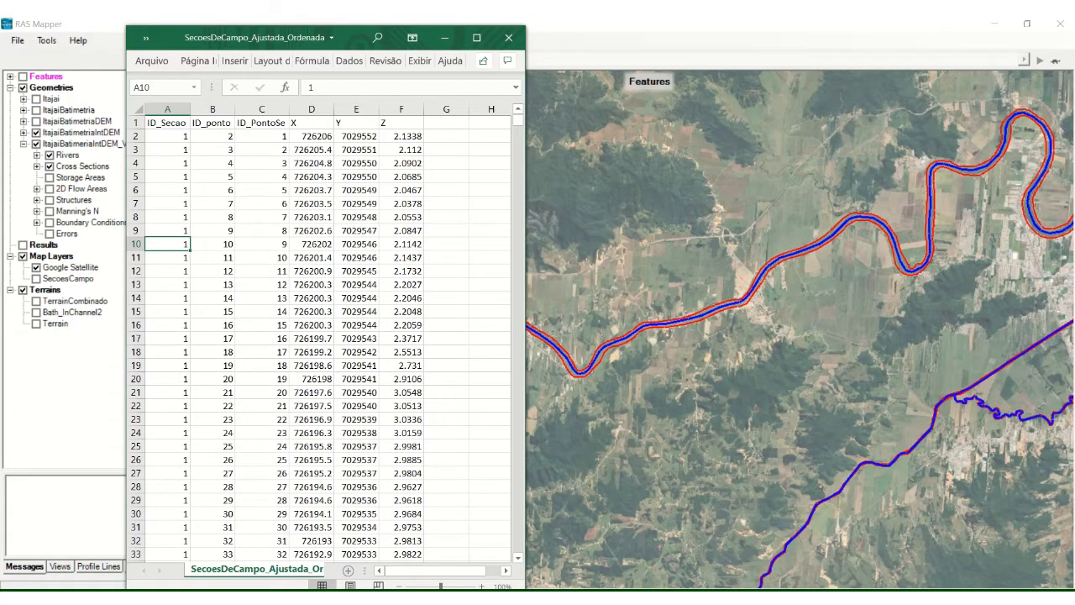
Step: Switch to the HEC-RAS Geometric Data window of the ItajaiBatimeriaIntDEM_Video geometry
{"action": "mouse_move", "coordinate": [711, 597]}
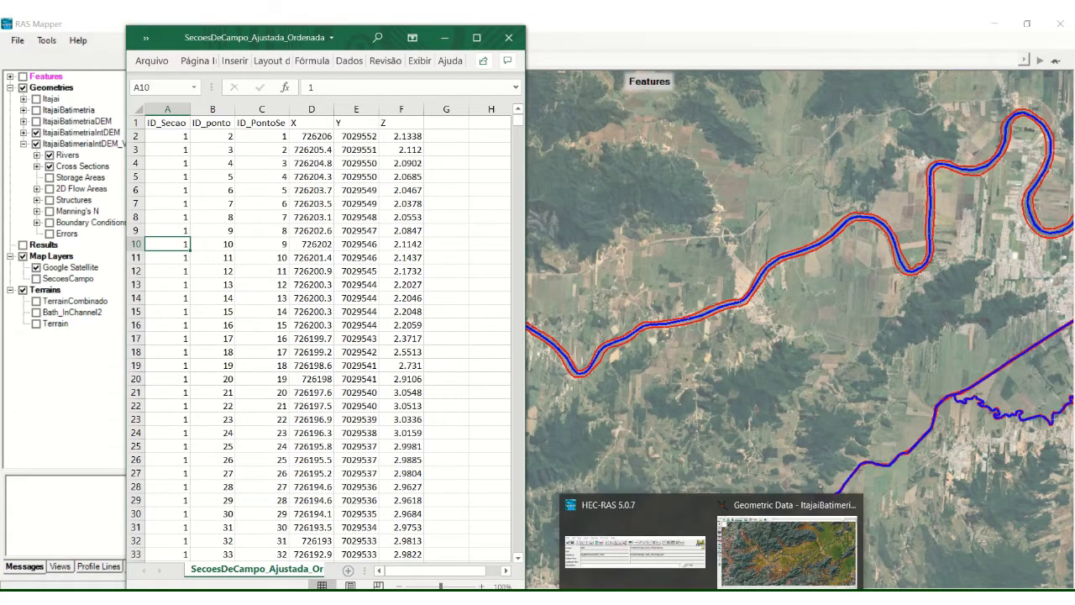
{"action": "left_click", "coordinate": [683, 576]}
{"action": "left_click", "coordinate": [503, 202]}
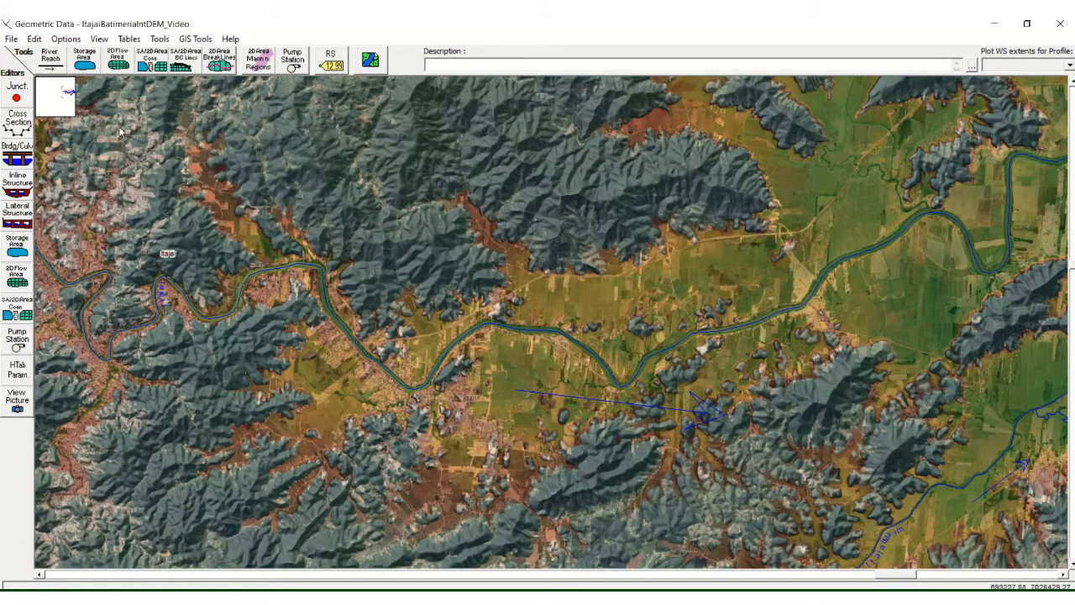
Step: Check the station and elevation table for the Itajai reach in the cross section editor, and close the editor
{"action": "left_click", "coordinate": [27, 132]}
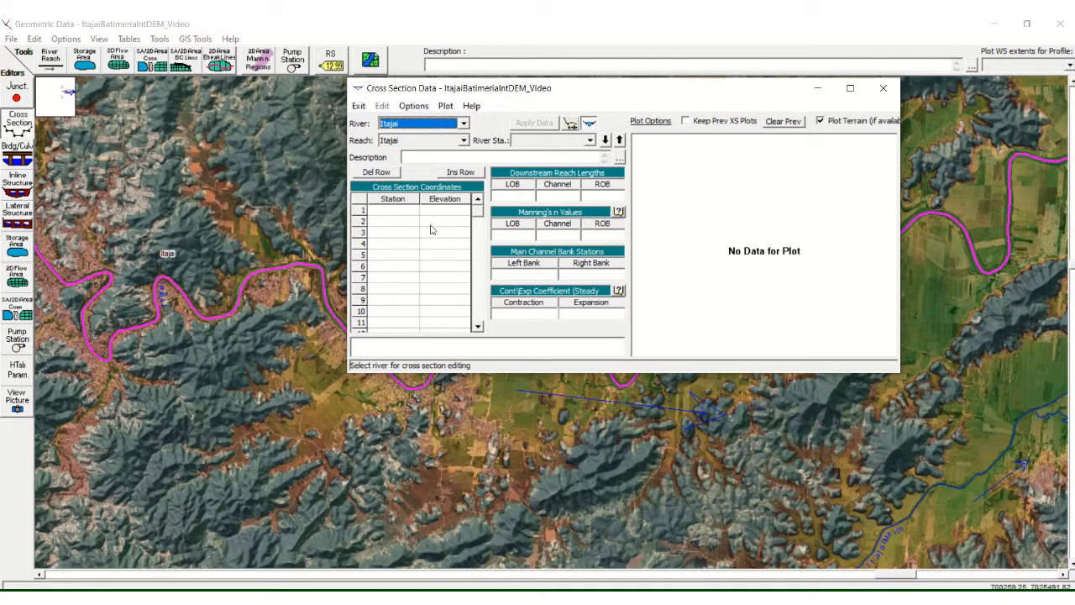
{"action": "left_click", "coordinate": [401, 200]}
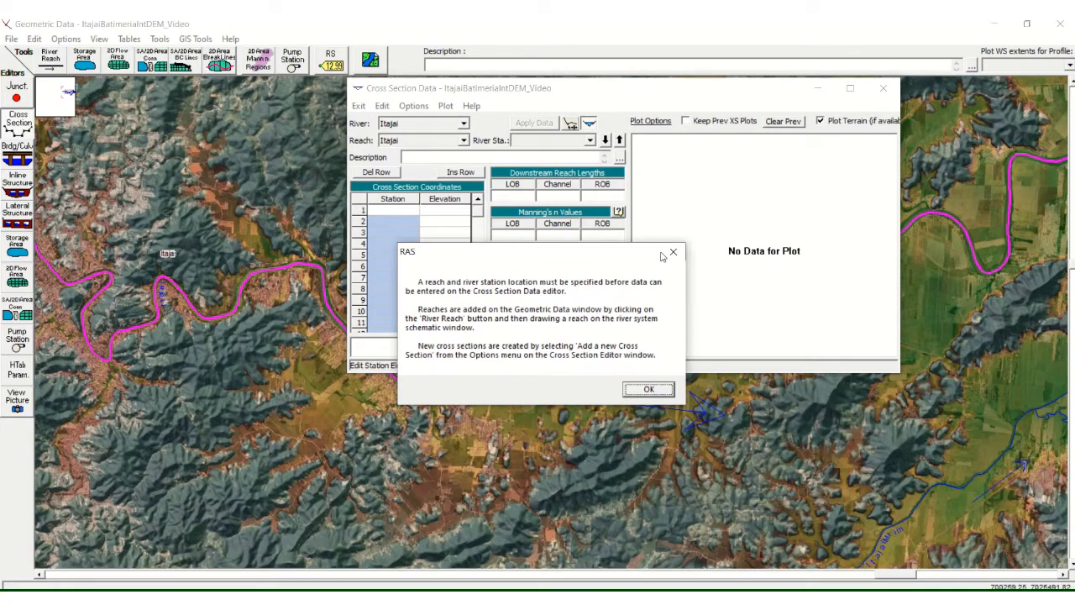
{"action": "left_click", "coordinate": [672, 252]}
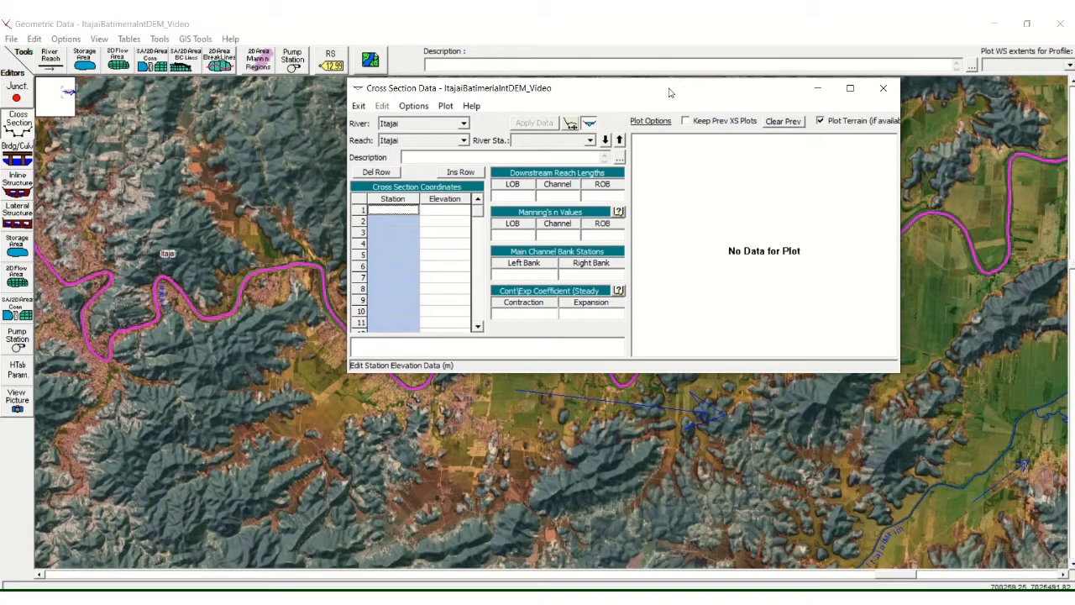
{"action": "left_click", "coordinate": [883, 88]}
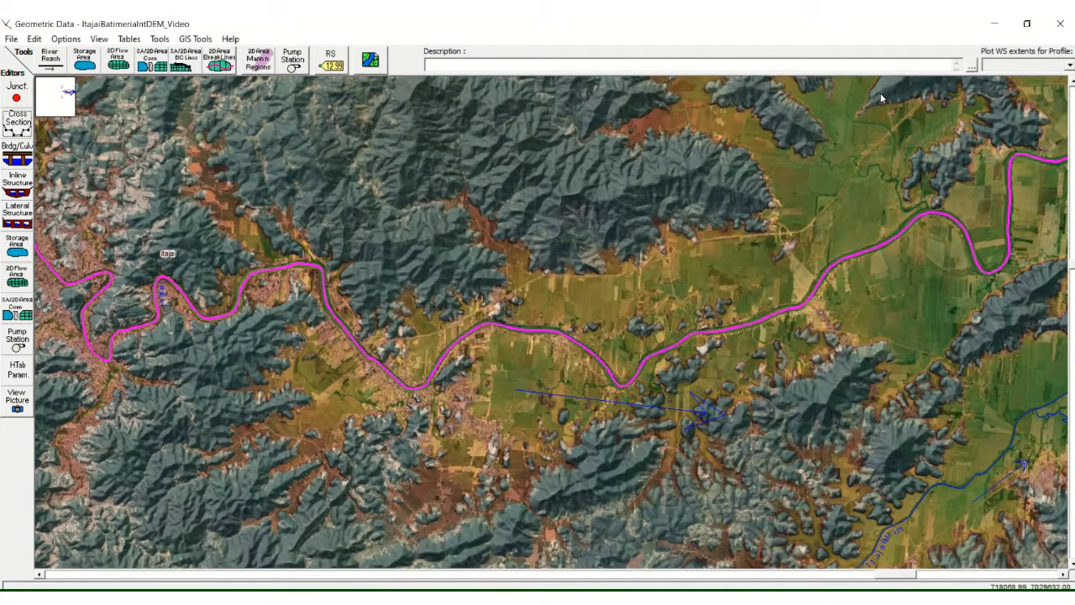
Step: Start a CSV geometry import using the SecoesDeCampo_Ajustada_Ordenada file from d:\HECRASItajai_2020\DadosSecoes
{"action": "left_click", "coordinate": [11, 40]}
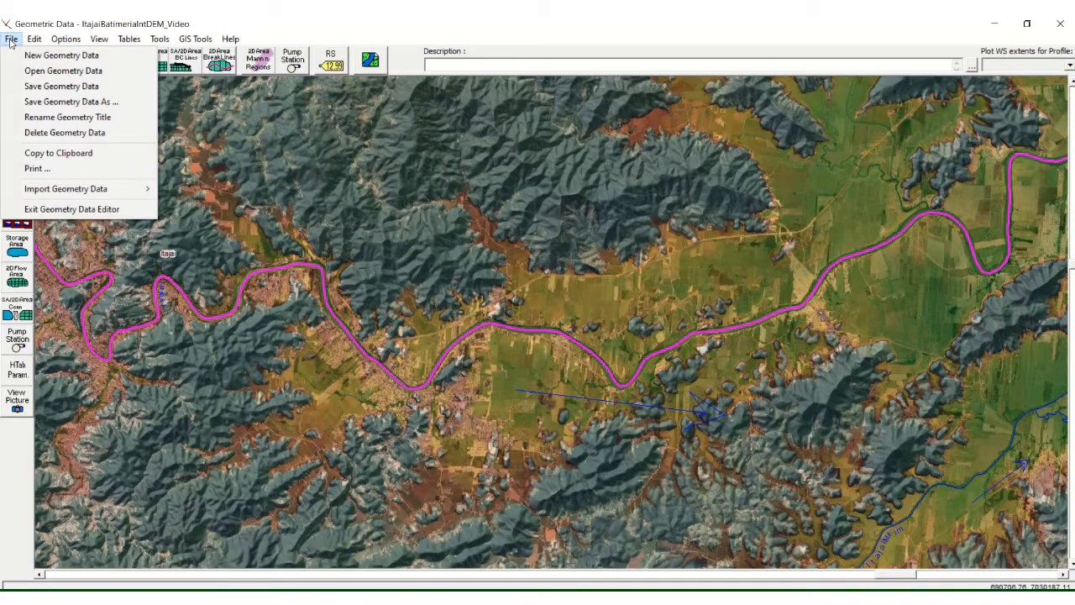
{"action": "mouse_move", "coordinate": [132, 192]}
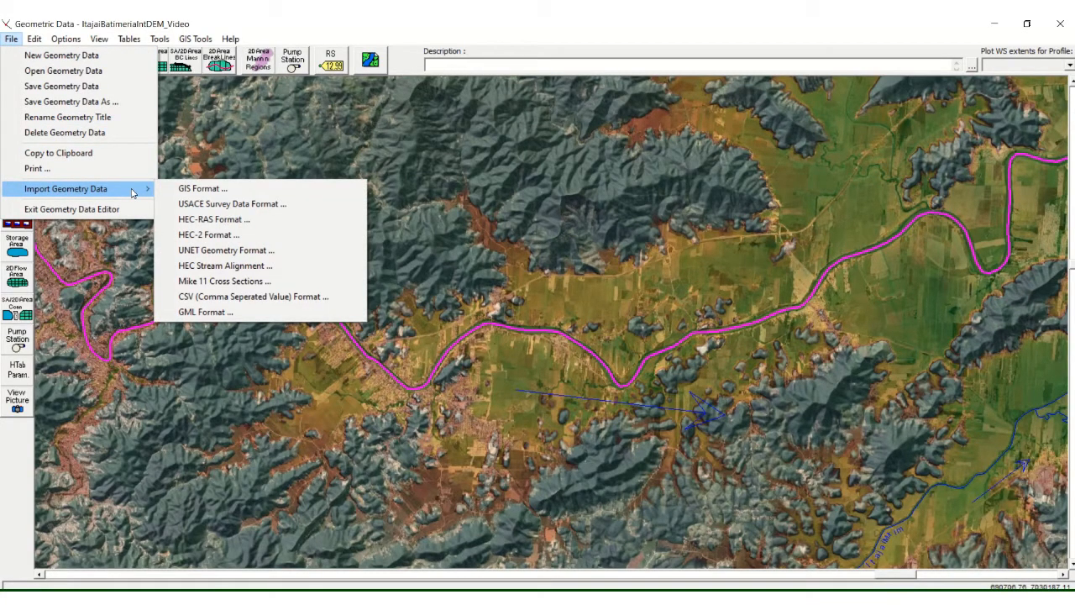
{"action": "left_click", "coordinate": [239, 298]}
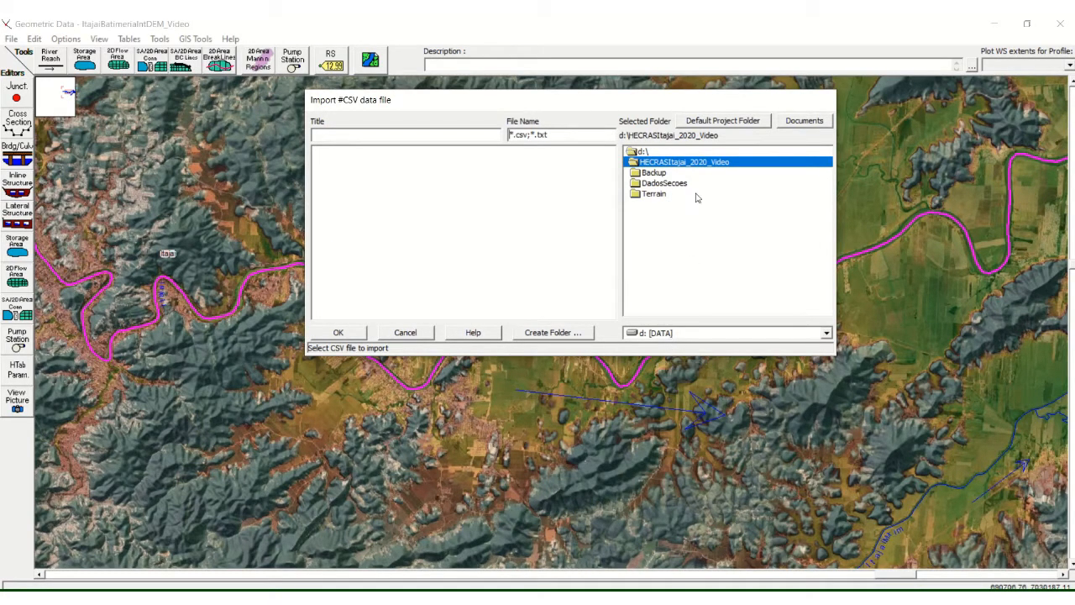
{"action": "double_click", "coordinate": [647, 153]}
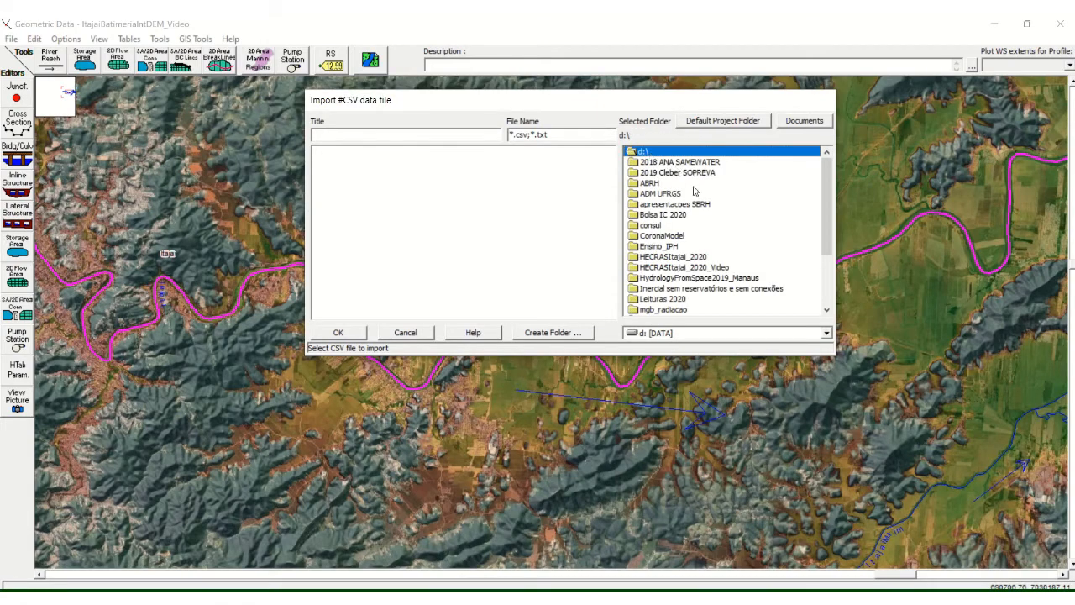
{"action": "left_click_drag", "start_coordinate": [829, 237], "coordinate": [830, 270]}
{"action": "double_click", "coordinate": [655, 224]}
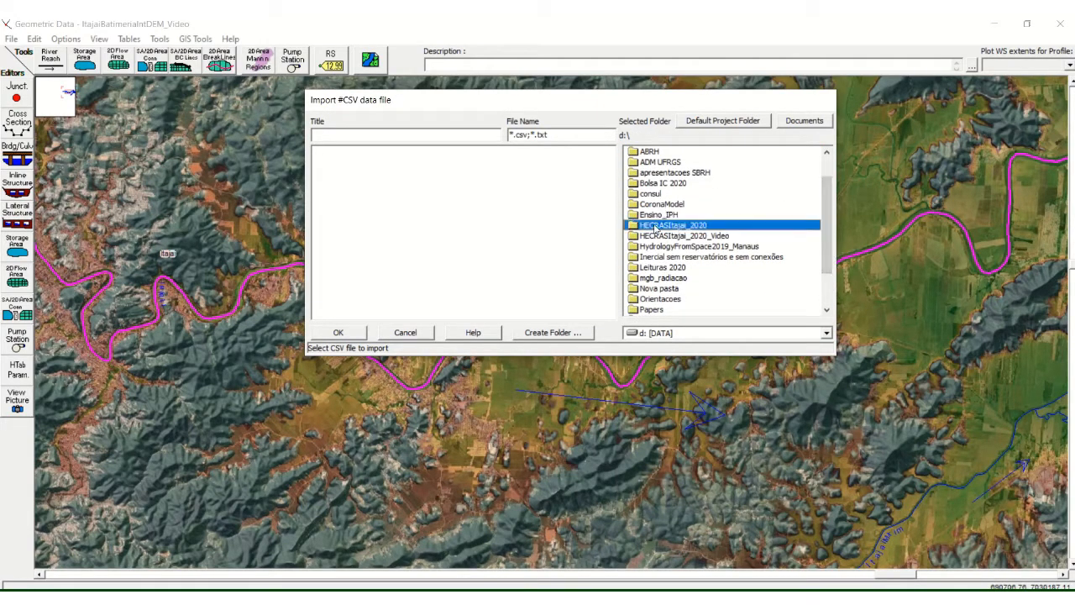
{"action": "double_click", "coordinate": [660, 185]}
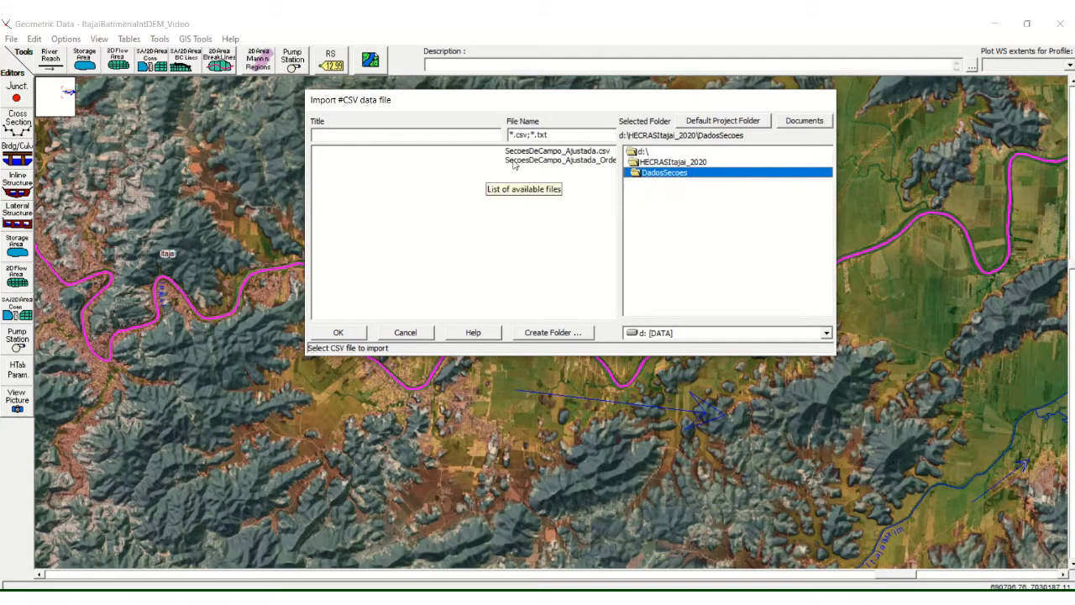
{"action": "left_click", "coordinate": [516, 161]}
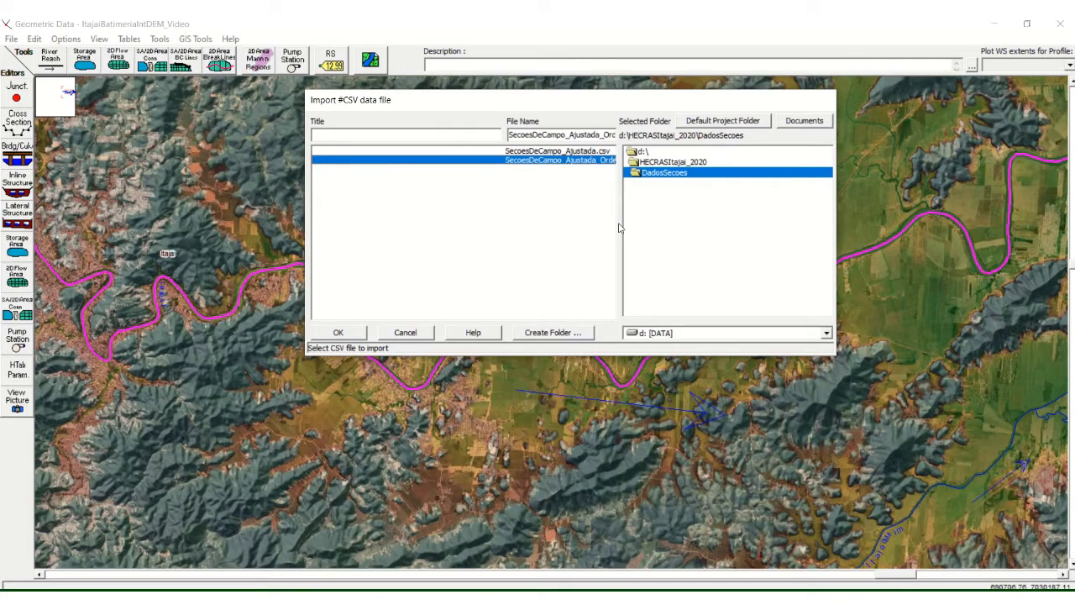
{"action": "left_click", "coordinate": [353, 335]}
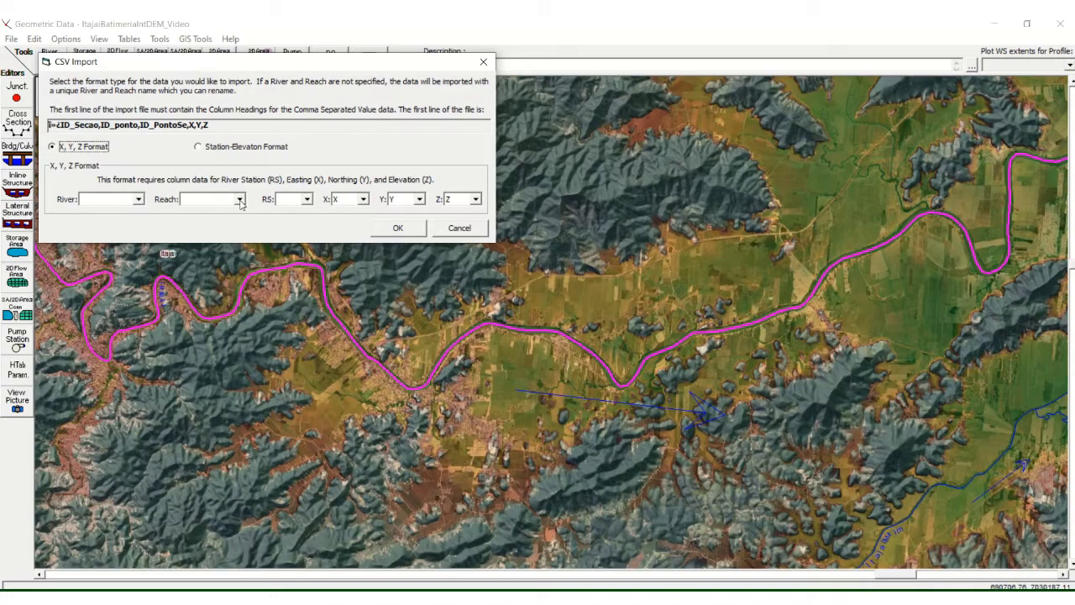
Step: Assign the ID_Secao column as the river station for the X, Y, Z format import and accept the column mapping
{"action": "left_click", "coordinate": [240, 199]}
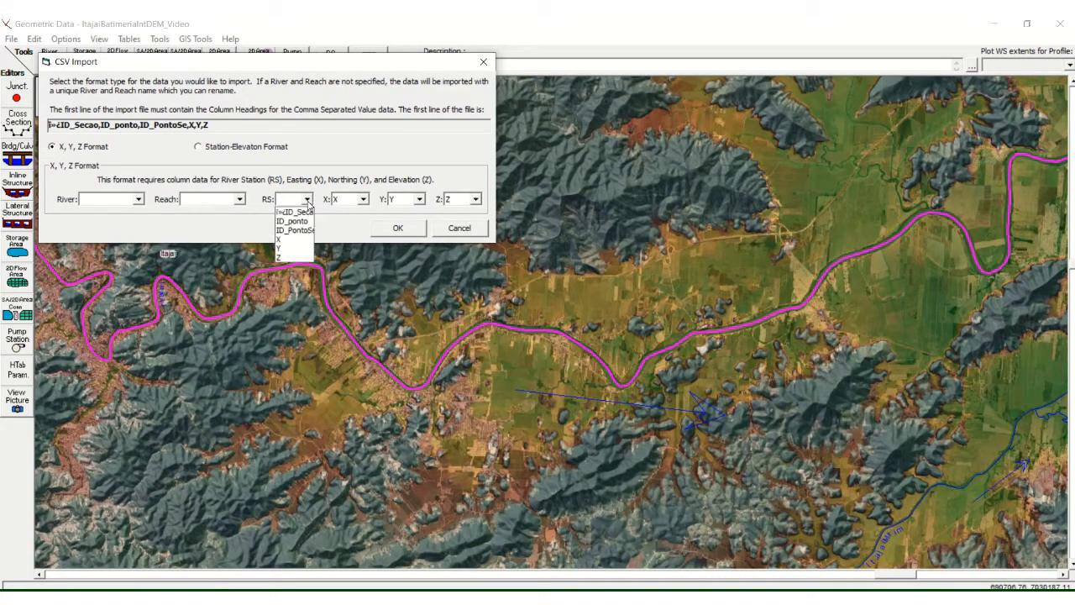
{"action": "left_click", "coordinate": [304, 212]}
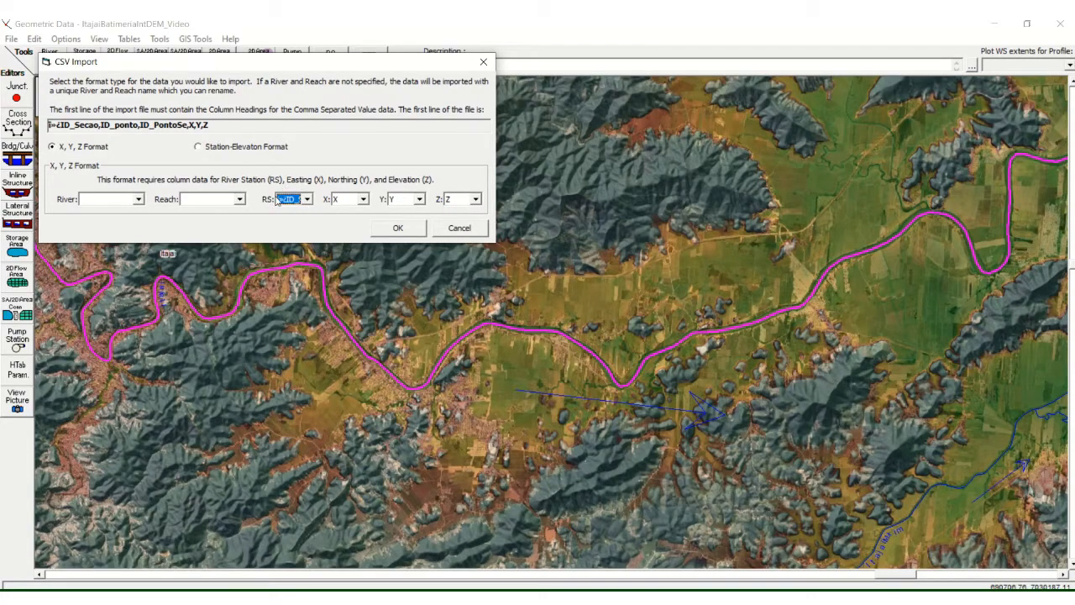
{"action": "left_click", "coordinate": [389, 232]}
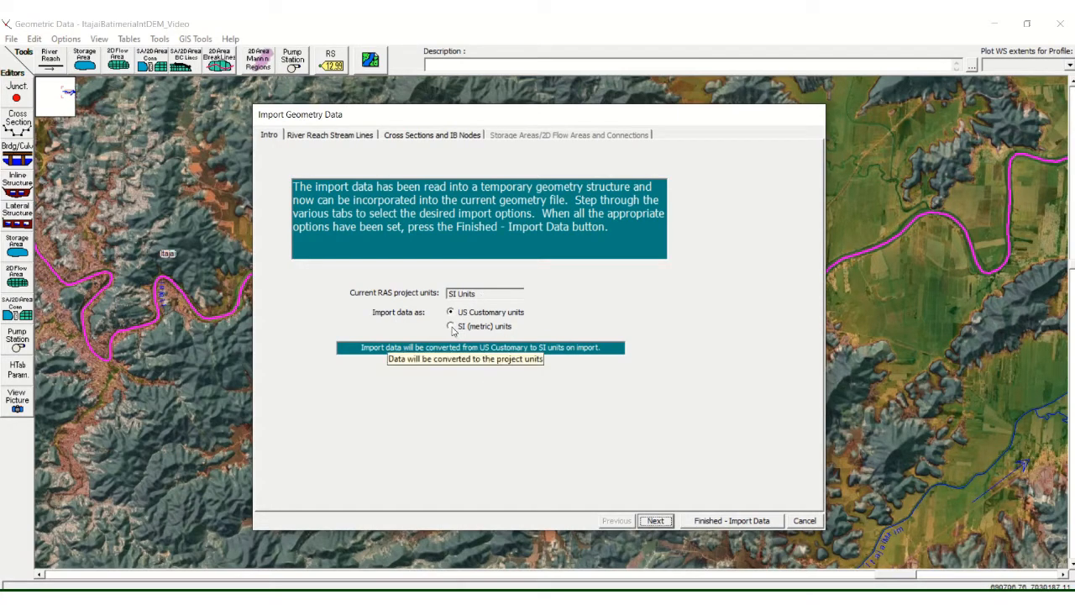
Step: Set the import data units to SI (metric) and accept the River 1, Reach 1 stream line for import
{"action": "left_click", "coordinate": [451, 328]}
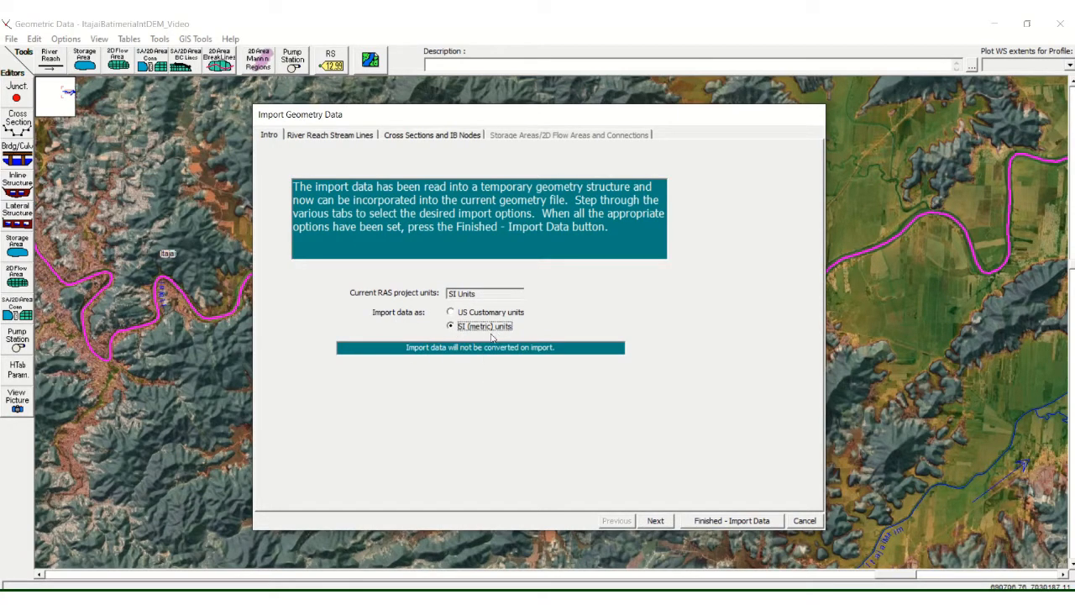
{"action": "left_click", "coordinate": [655, 521]}
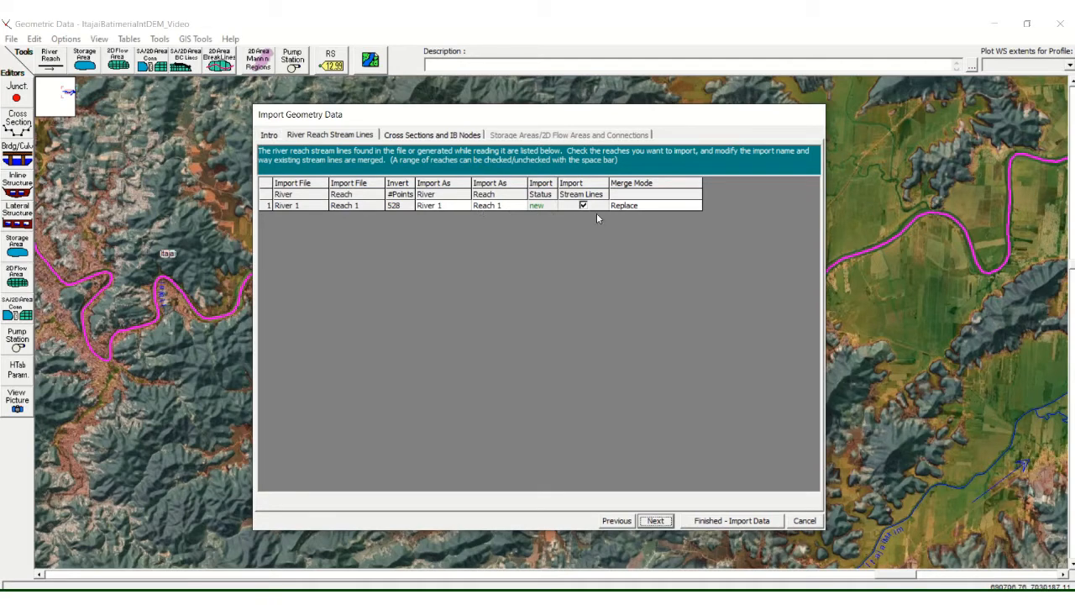
{"action": "left_click", "coordinate": [654, 524]}
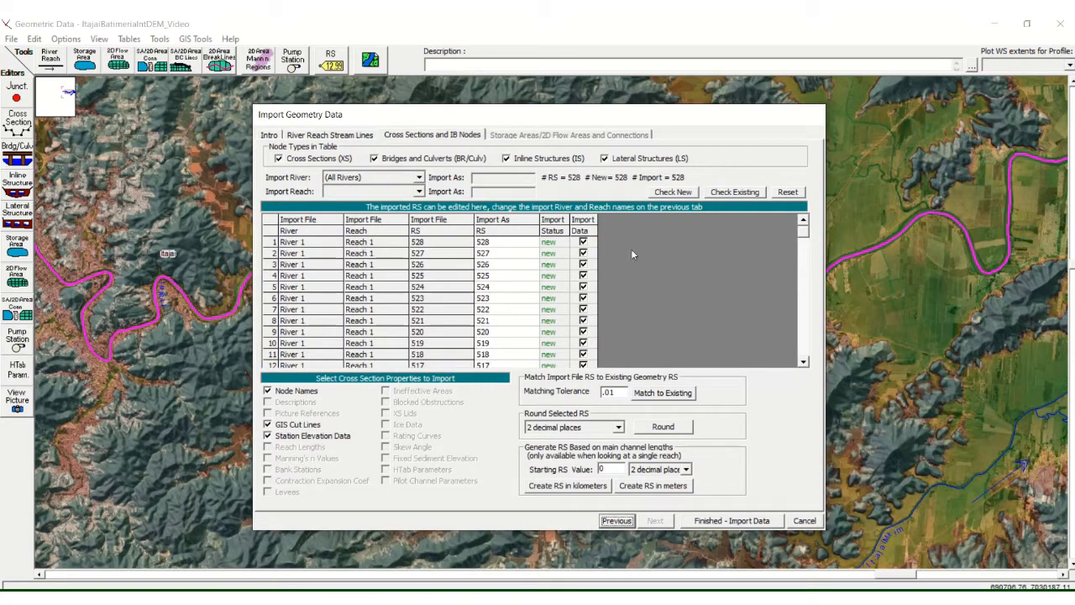
Step: Review the river stations listed for import, keep them all selected, and finish importing the geometry data
{"action": "left_click_drag", "start_coordinate": [803, 233], "coordinate": [804, 274]}
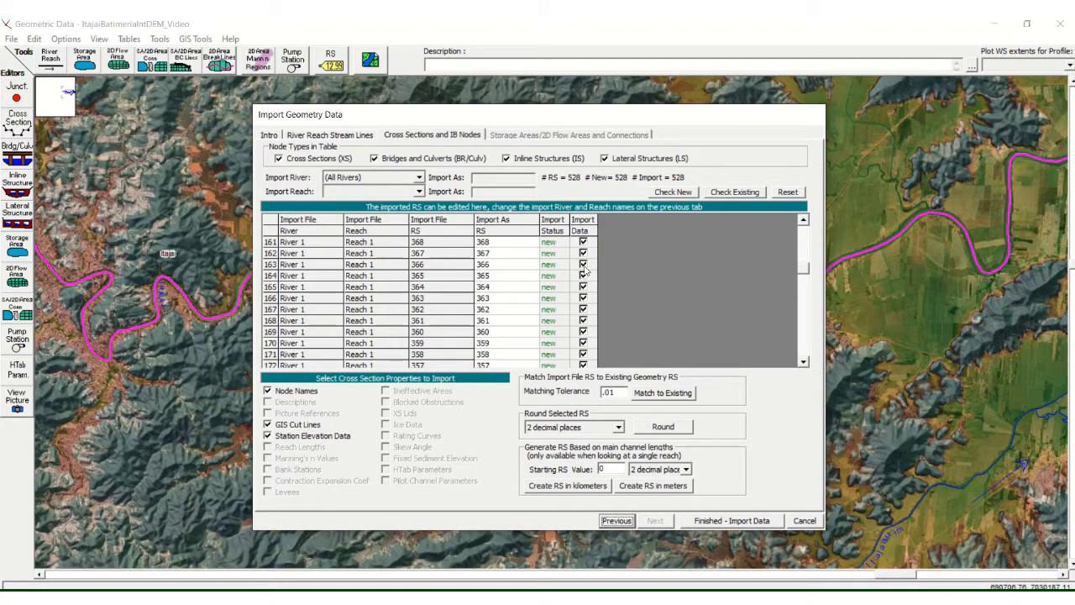
{"action": "left_click", "coordinate": [805, 274]}
{"action": "left_click_drag", "start_coordinate": [805, 270], "coordinate": [805, 223]}
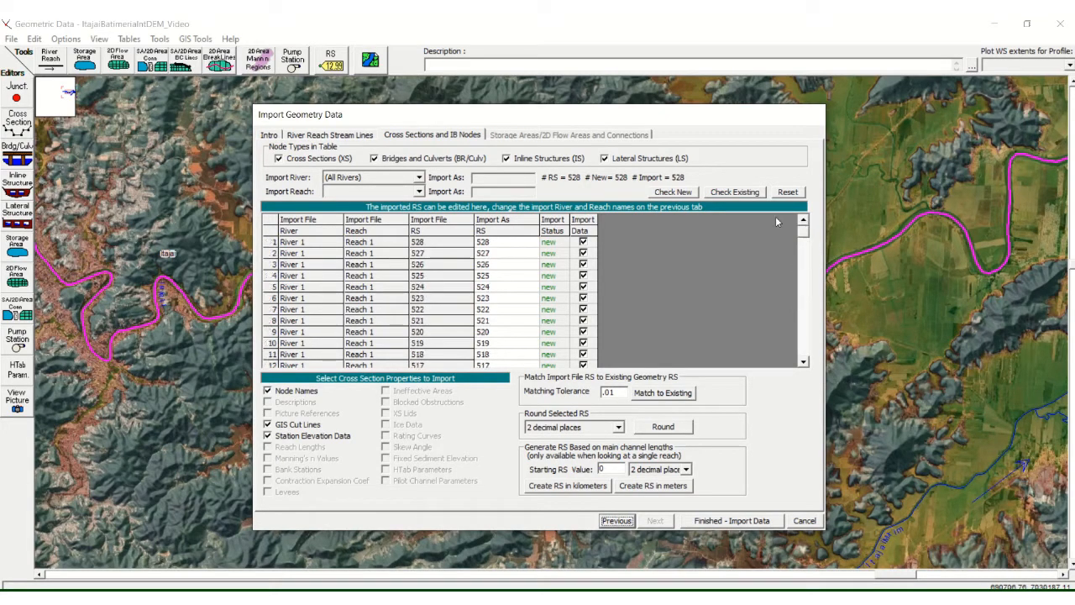
{"action": "left_click", "coordinate": [583, 242]}
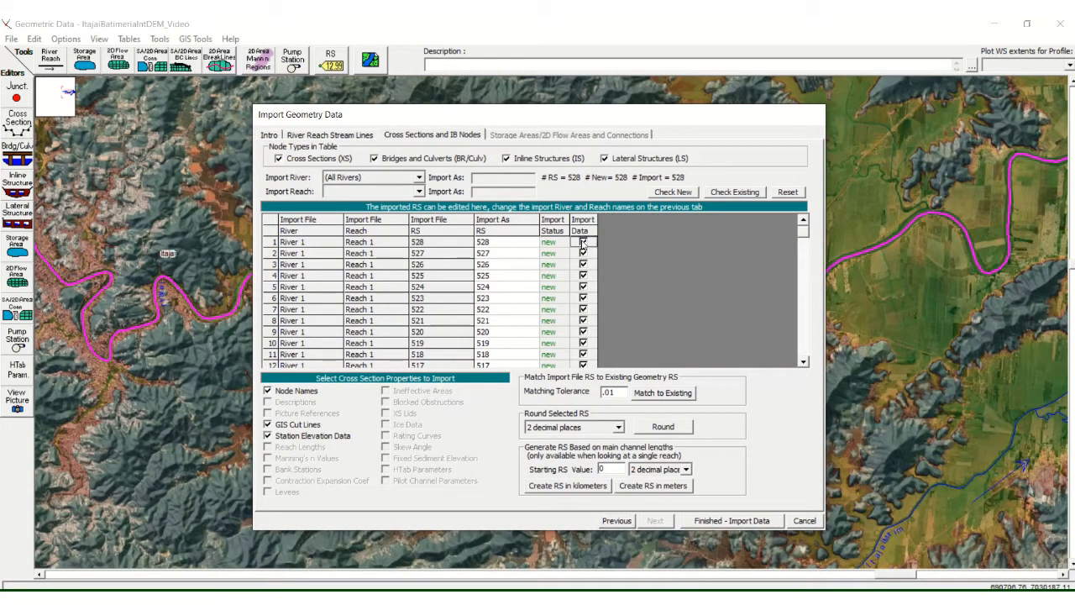
{"action": "left_click", "coordinate": [582, 242]}
{"action": "left_click", "coordinate": [753, 521]}
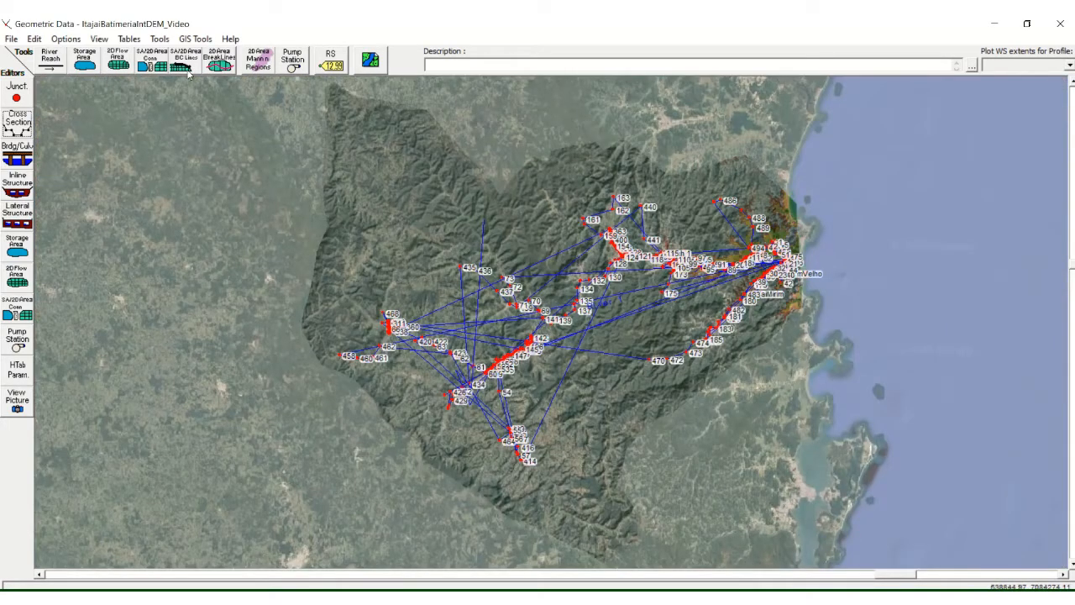
Step: Examine the imported cross sections along the Itajaí river, closing in on the stretch between river stations 92 and 90
{"action": "left_click", "coordinate": [62, 41]}
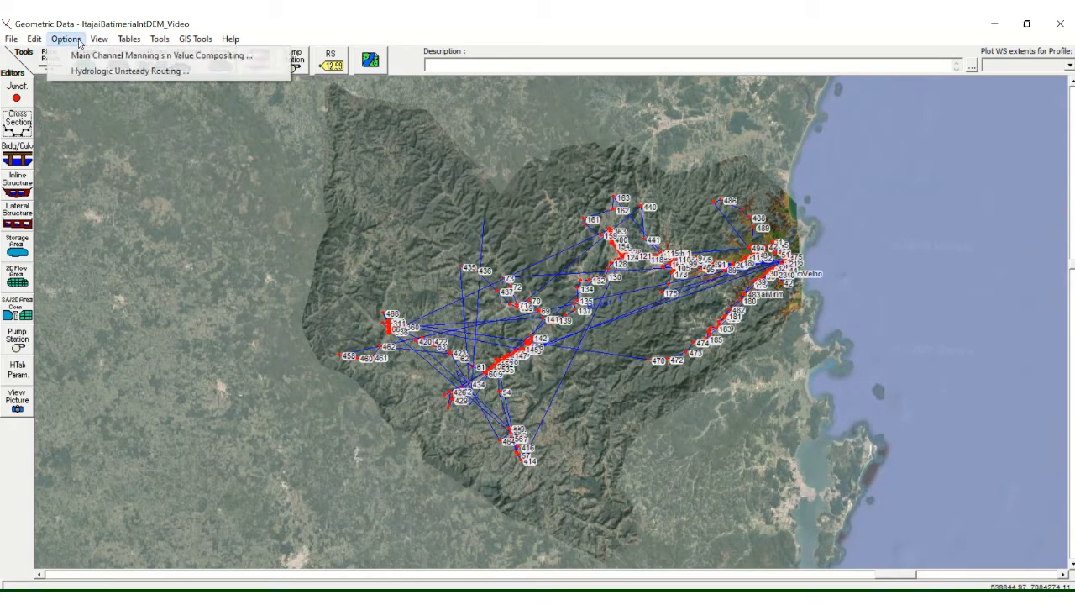
{"action": "mouse_move", "coordinate": [33, 42]}
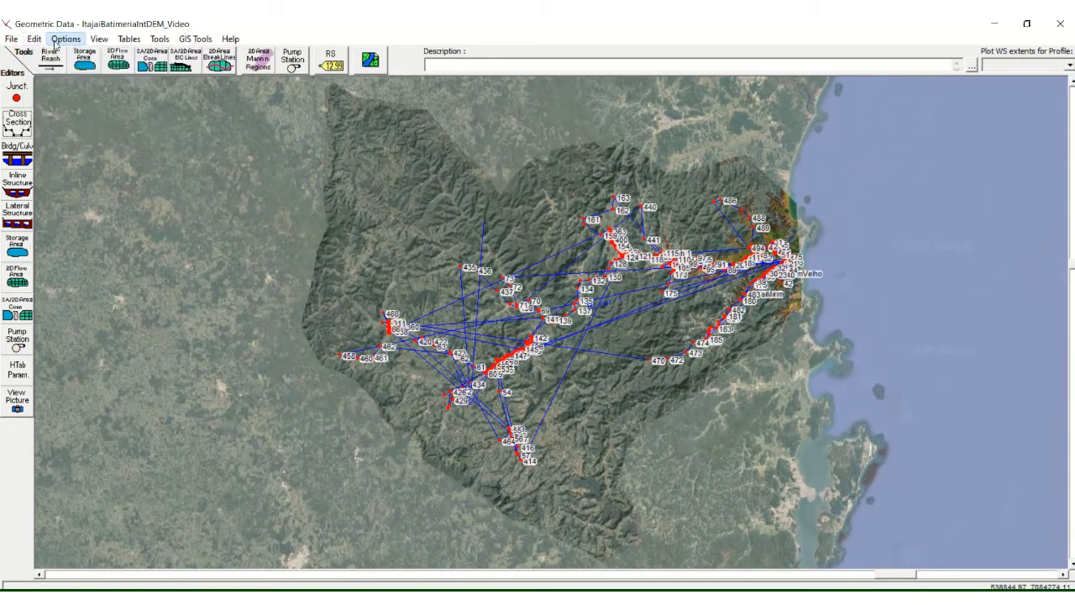
{"action": "left_click", "coordinate": [108, 56]}
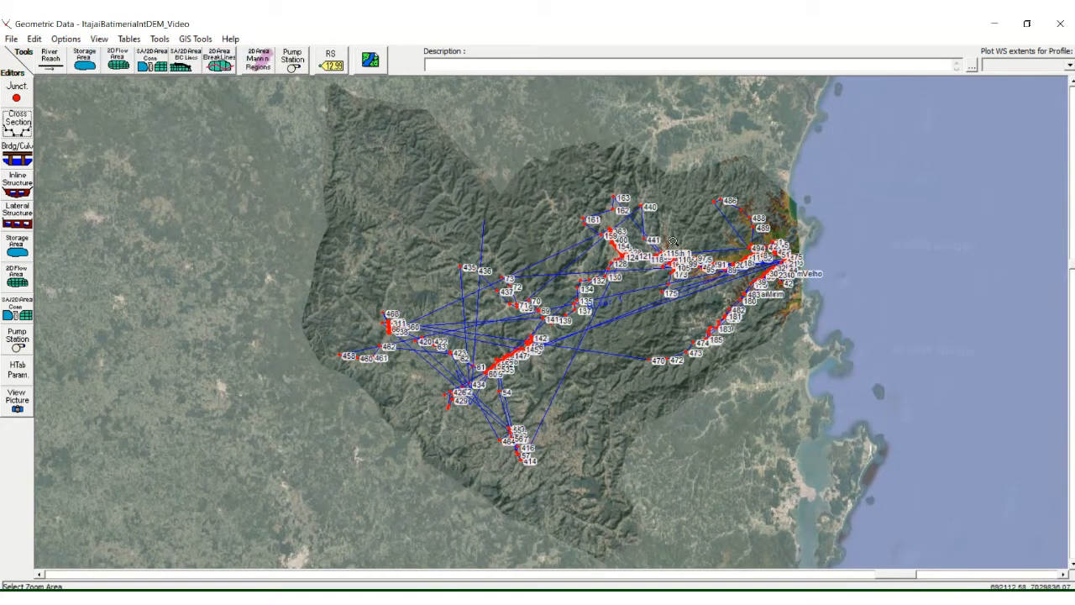
{"action": "left_click", "coordinate": [732, 291]}
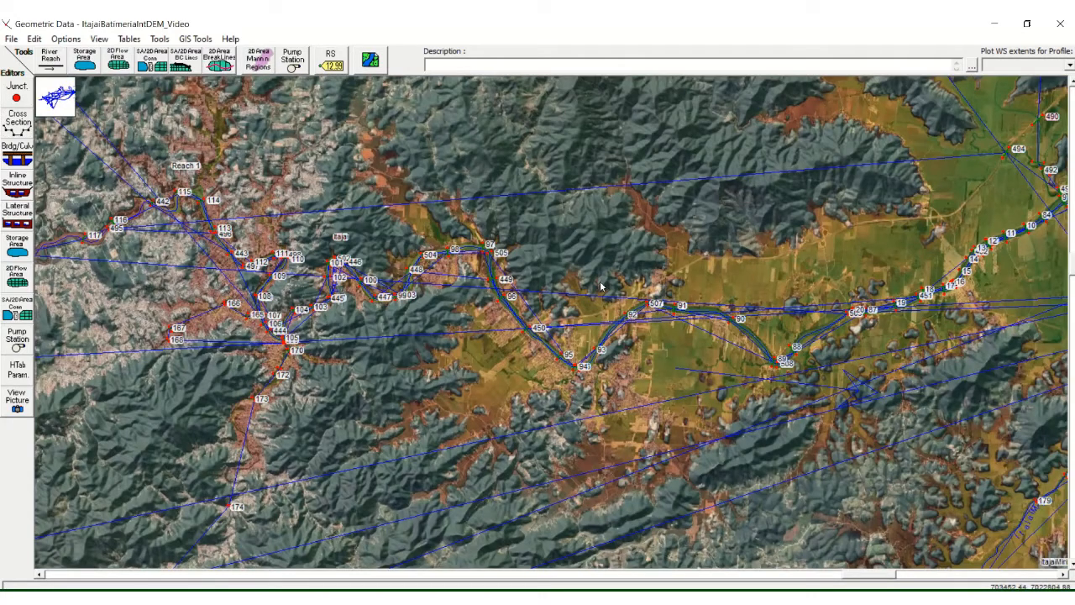
{"action": "left_click", "coordinate": [98, 38]}
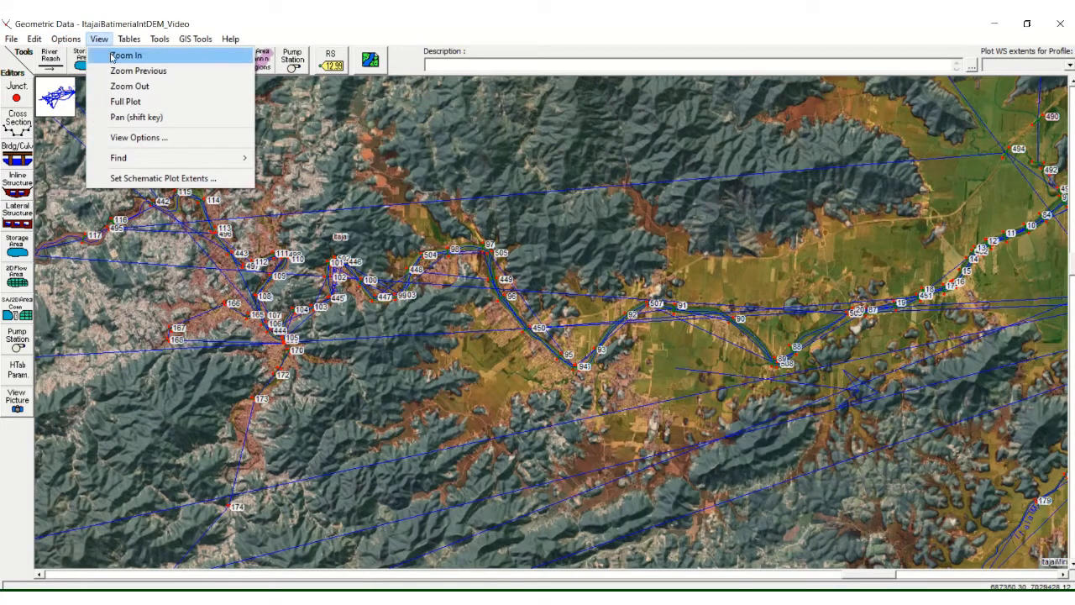
{"action": "left_click", "coordinate": [122, 52]}
{"action": "left_click_drag", "start_coordinate": [619, 282], "coordinate": [741, 348]}
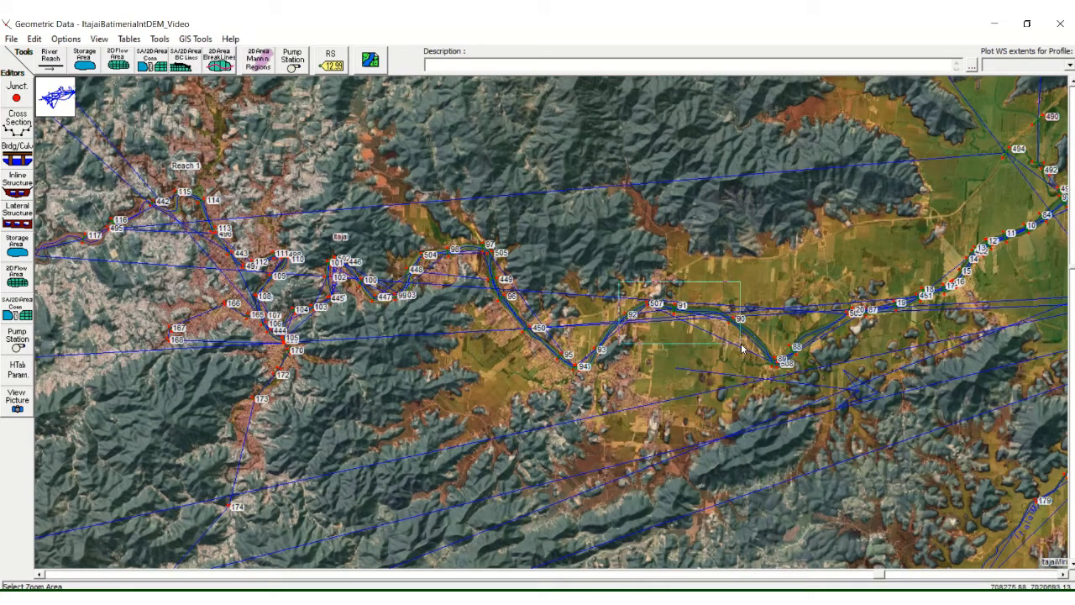
{"action": "left_click_drag", "start_coordinate": [742, 348], "coordinate": [742, 348]}
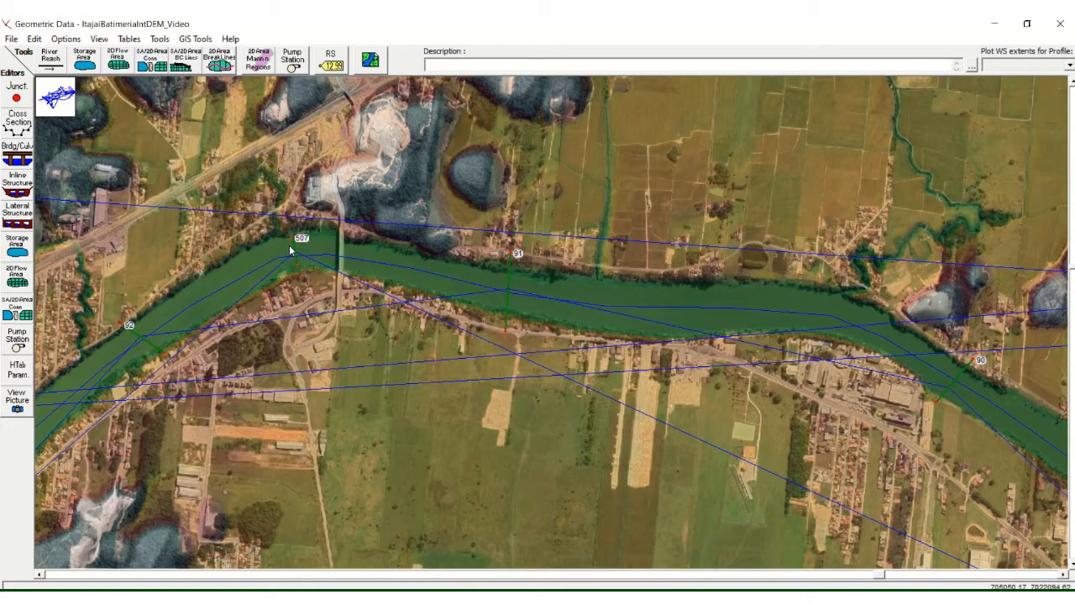
Step: Save the geometry data, close the geometry editor and switch to RAS Mapper
{"action": "left_click", "coordinate": [12, 38]}
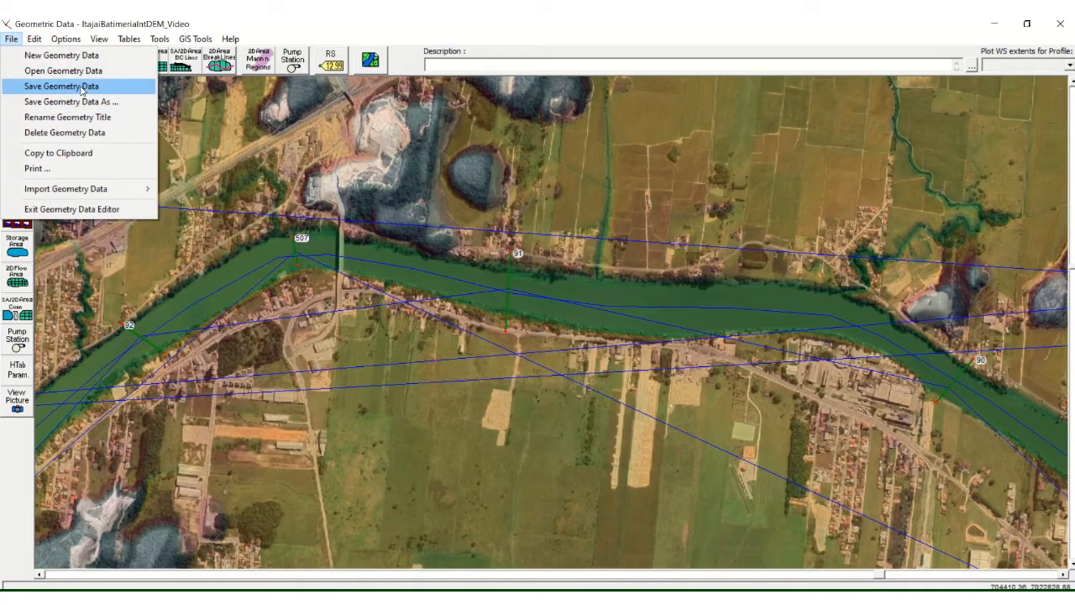
{"action": "left_click", "coordinate": [82, 90]}
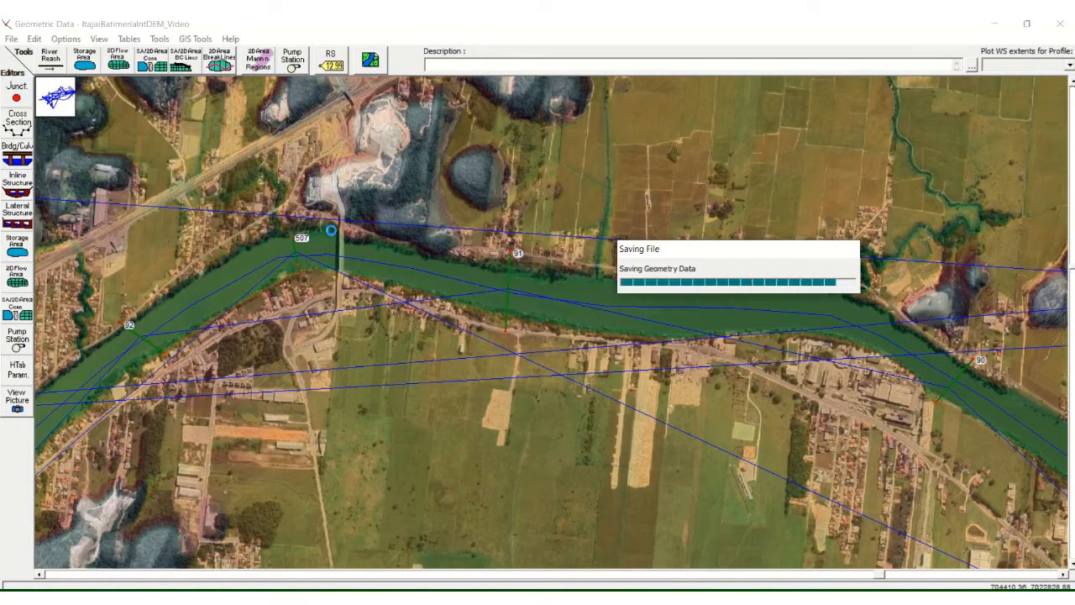
{"action": "left_click", "coordinate": [1061, 24]}
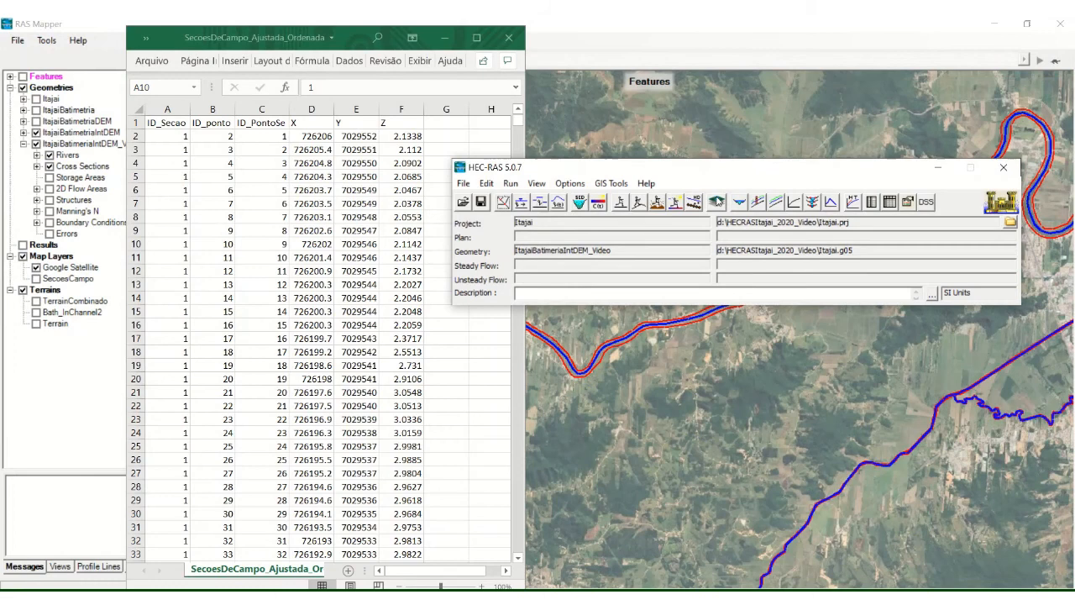
{"action": "left_click", "coordinate": [718, 201]}
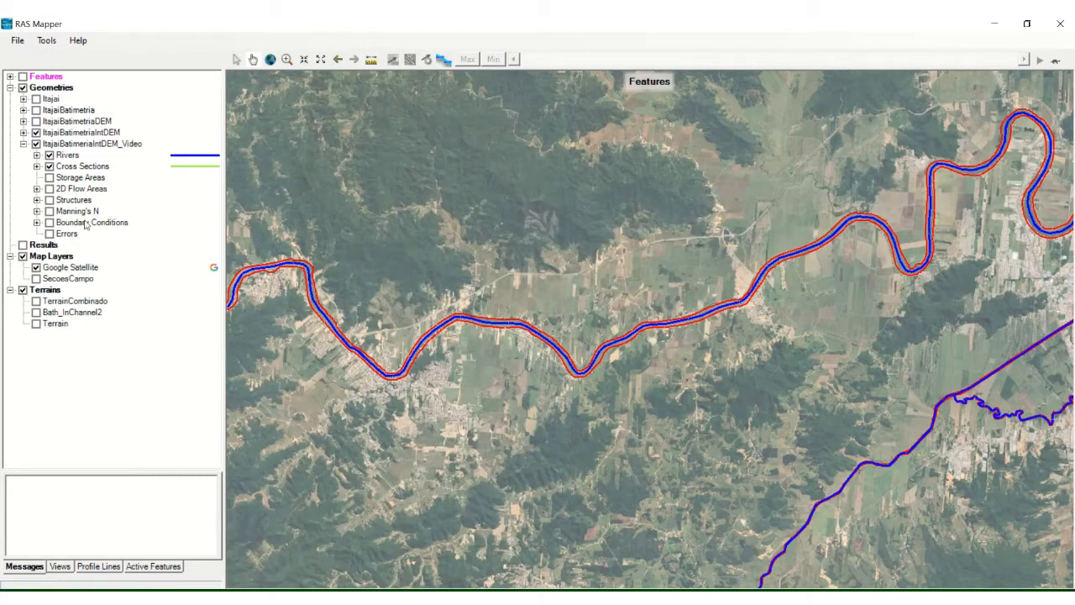
Step: Refresh the ItajaiBatimeriaIntDEM_Video geometry layer on the map and start editing it
{"action": "left_click", "coordinate": [56, 146]}
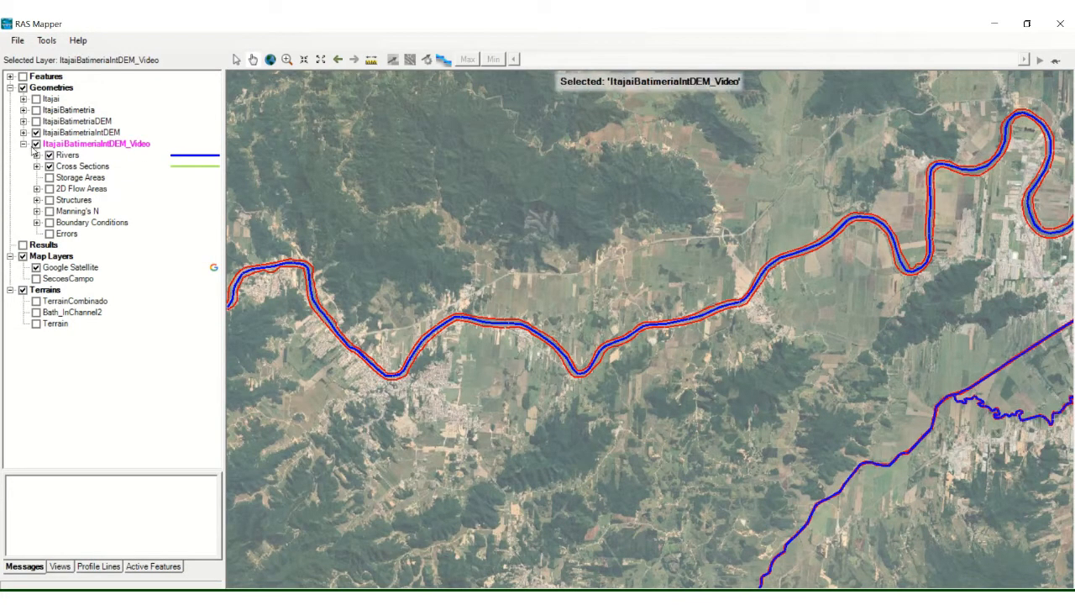
{"action": "left_click", "coordinate": [36, 145]}
{"action": "left_click", "coordinate": [35, 145]}
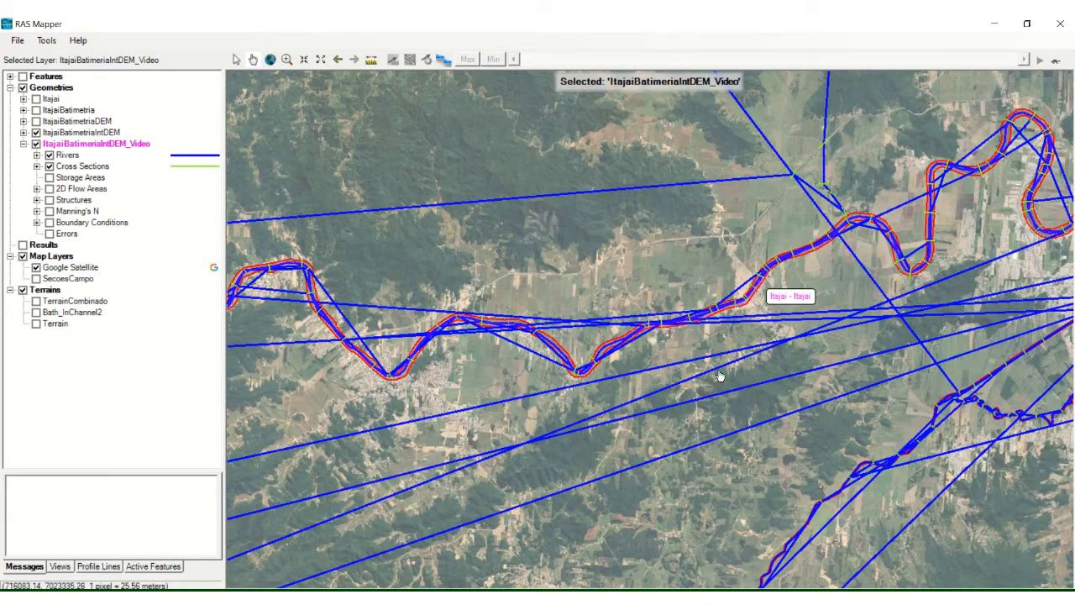
{"action": "right_click", "coordinate": [99, 152]}
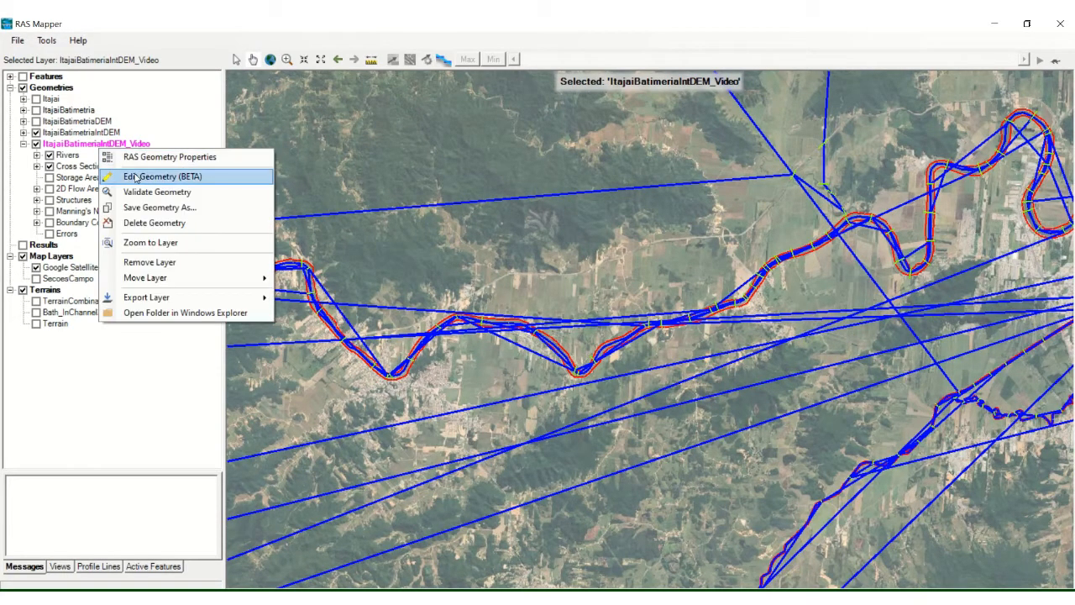
{"action": "left_click", "coordinate": [135, 176]}
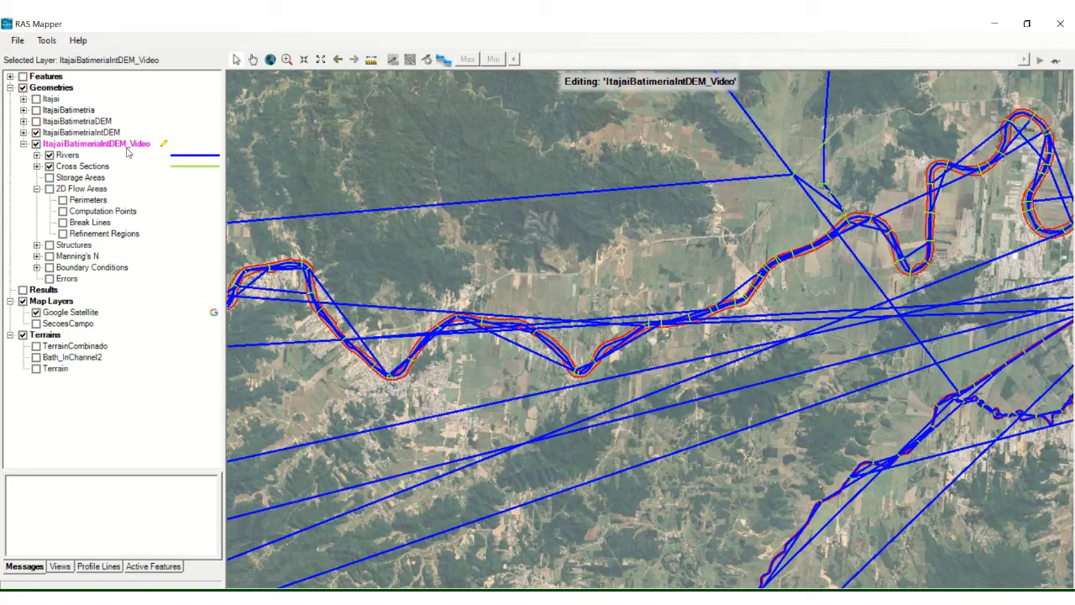
Step: Delete the River 1, Reach 1 line from the Rivers layer's attribute table and close the table
{"action": "left_click", "coordinate": [71, 156]}
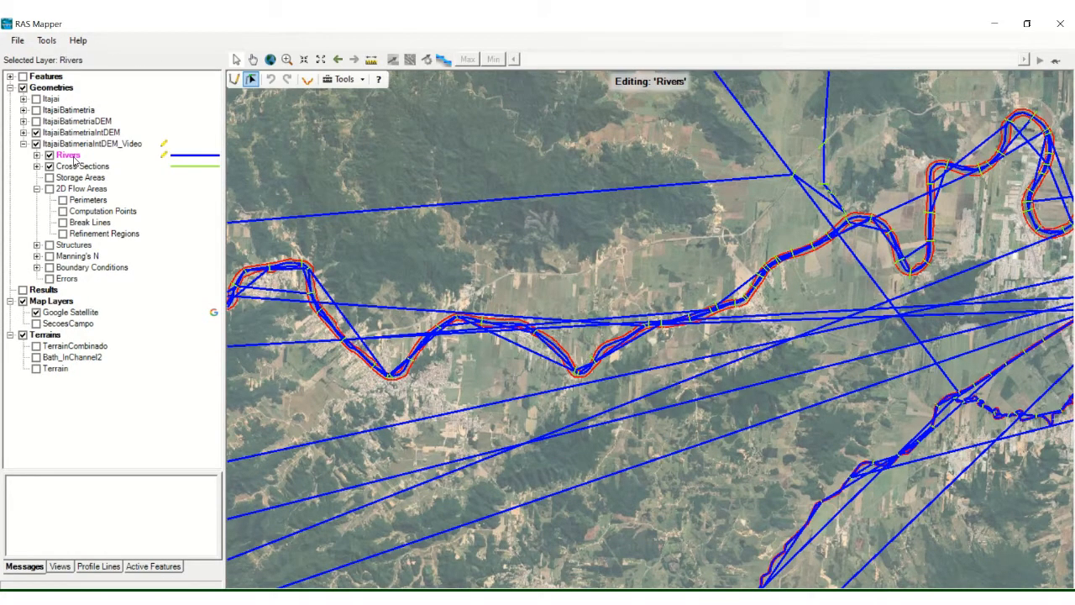
{"action": "right_click", "coordinate": [75, 160]}
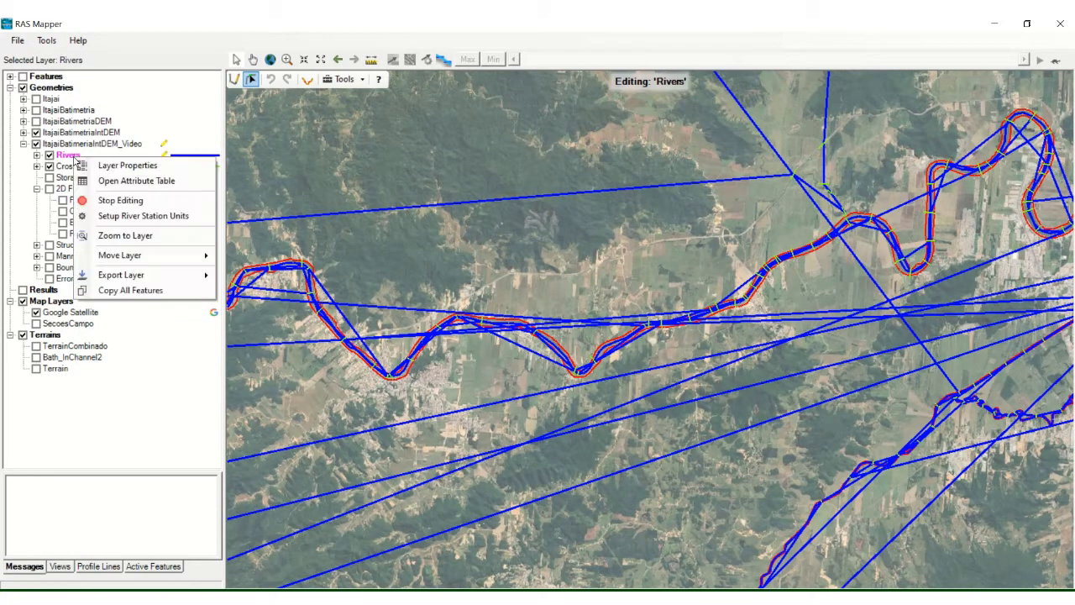
{"action": "left_click", "coordinate": [148, 183]}
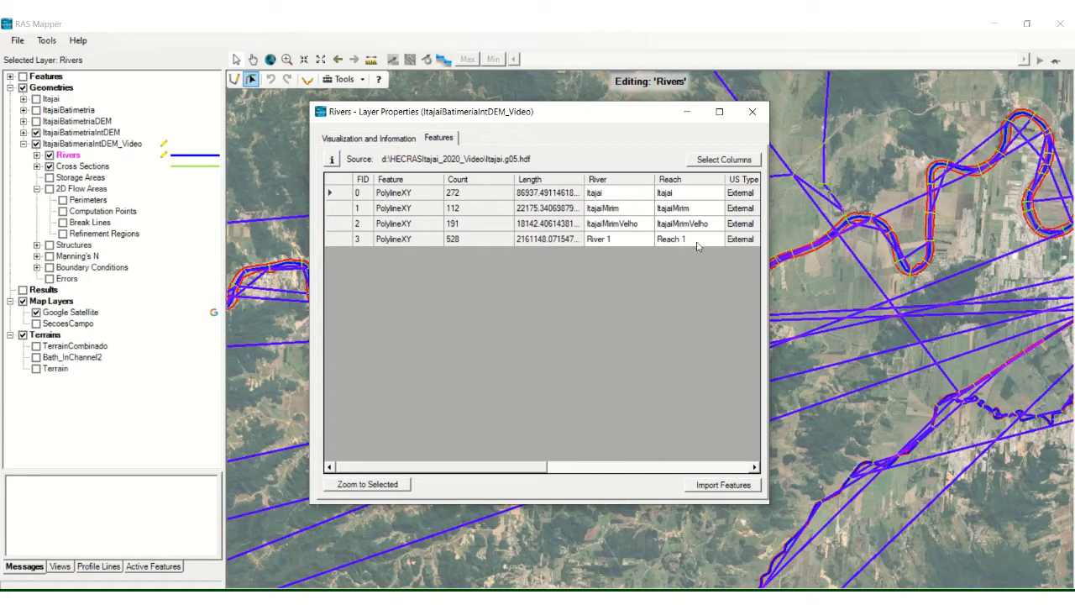
{"action": "left_click", "coordinate": [344, 243]}
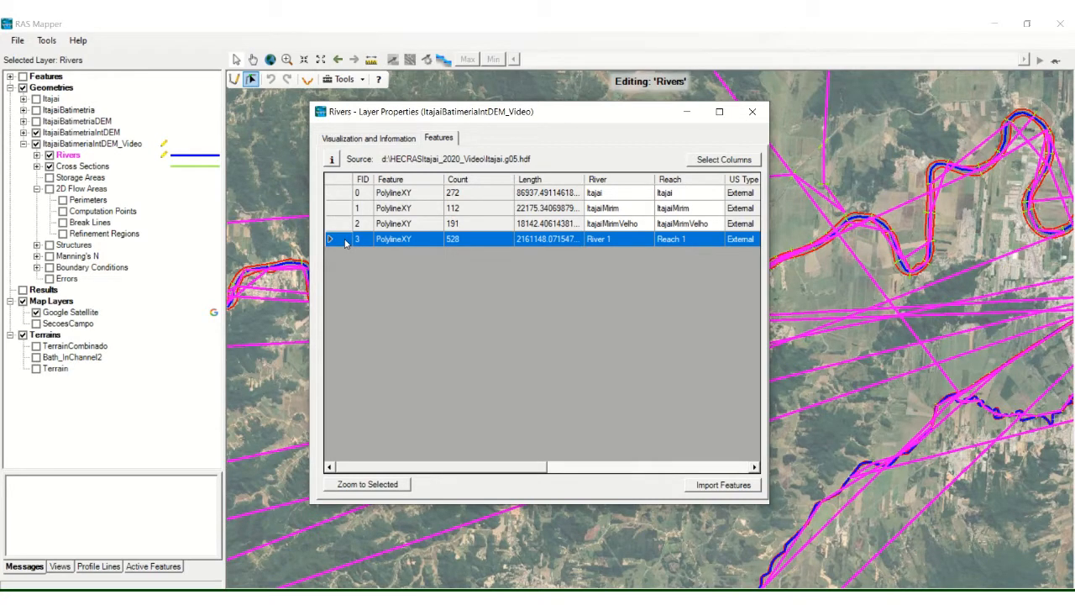
{"action": "key", "text": "Delete"}
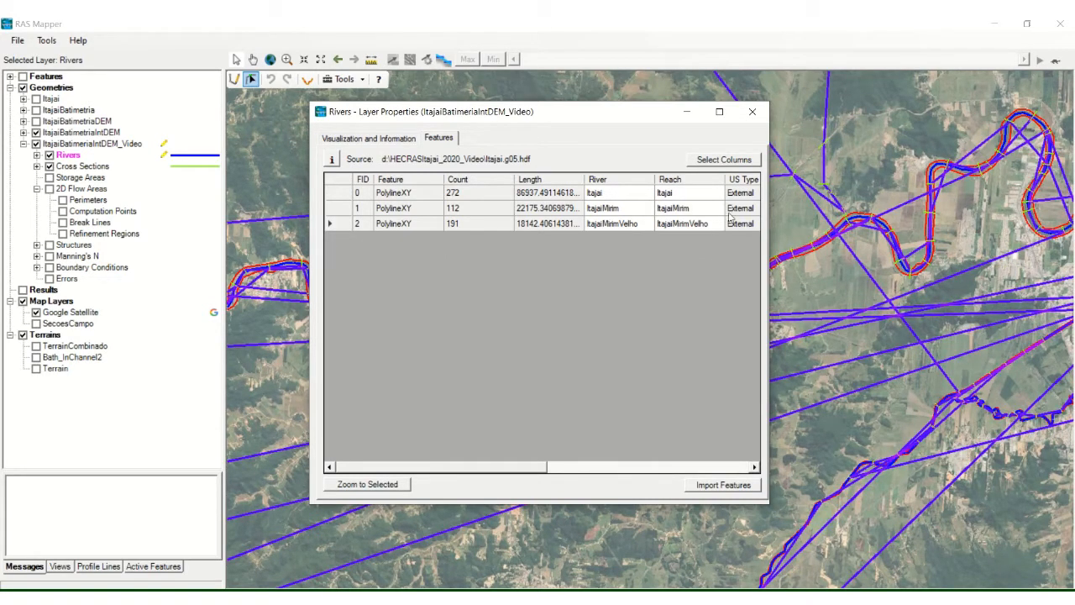
{"action": "left_click", "coordinate": [752, 118]}
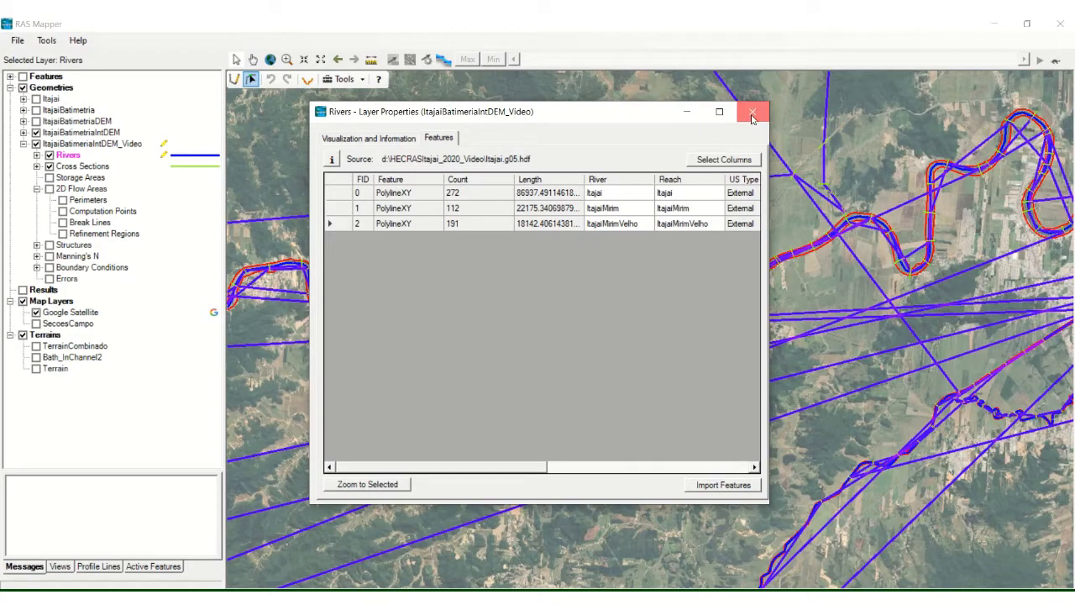
Step: Examine the remaining rivers and the cross sections lying on the tributary north of the Itajaí river line
{"action": "left_click", "coordinate": [320, 60]}
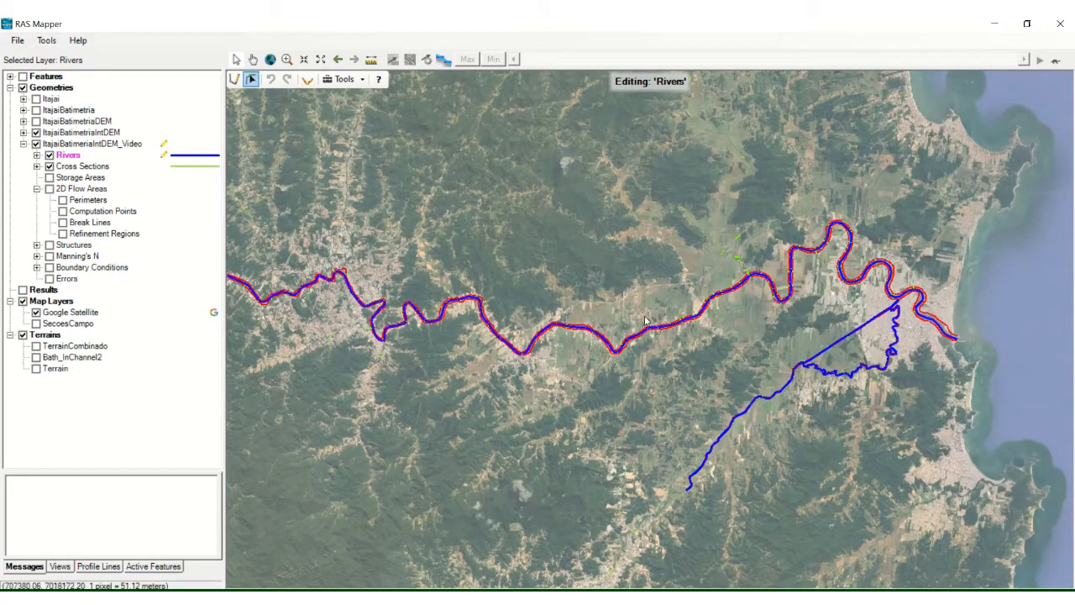
{"action": "left_click", "coordinate": [287, 60]}
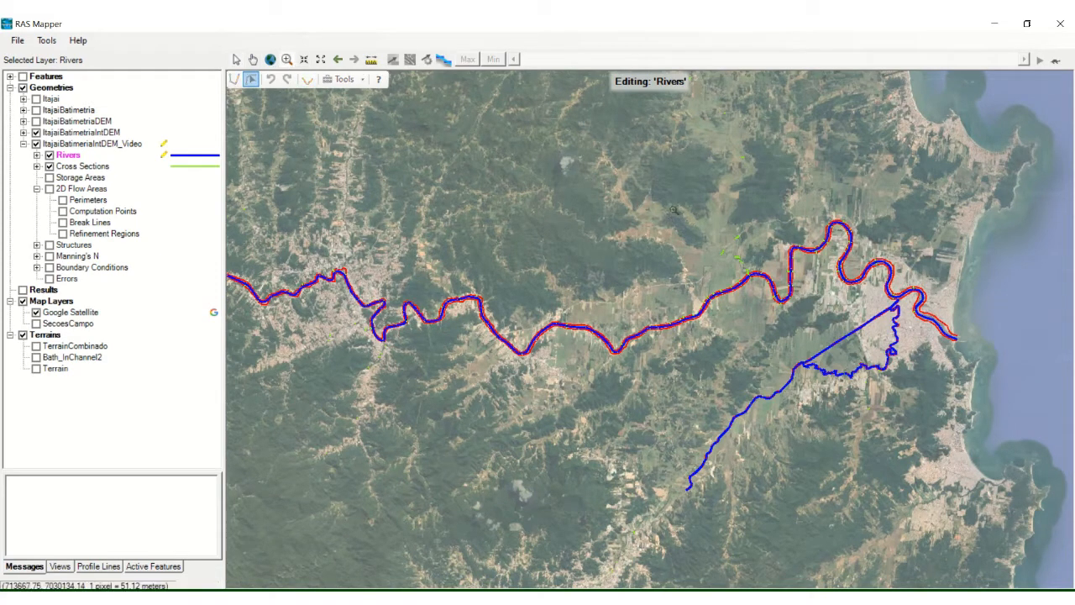
{"action": "left_click_drag", "start_coordinate": [673, 207], "coordinate": [798, 323]}
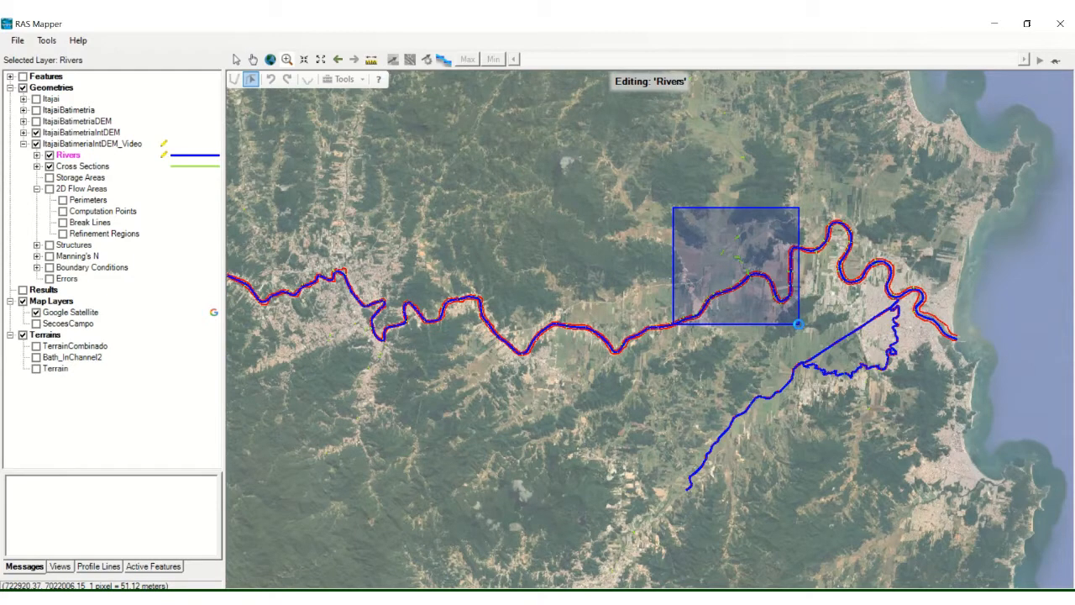
{"action": "left_click_drag", "start_coordinate": [799, 323], "coordinate": [799, 325]}
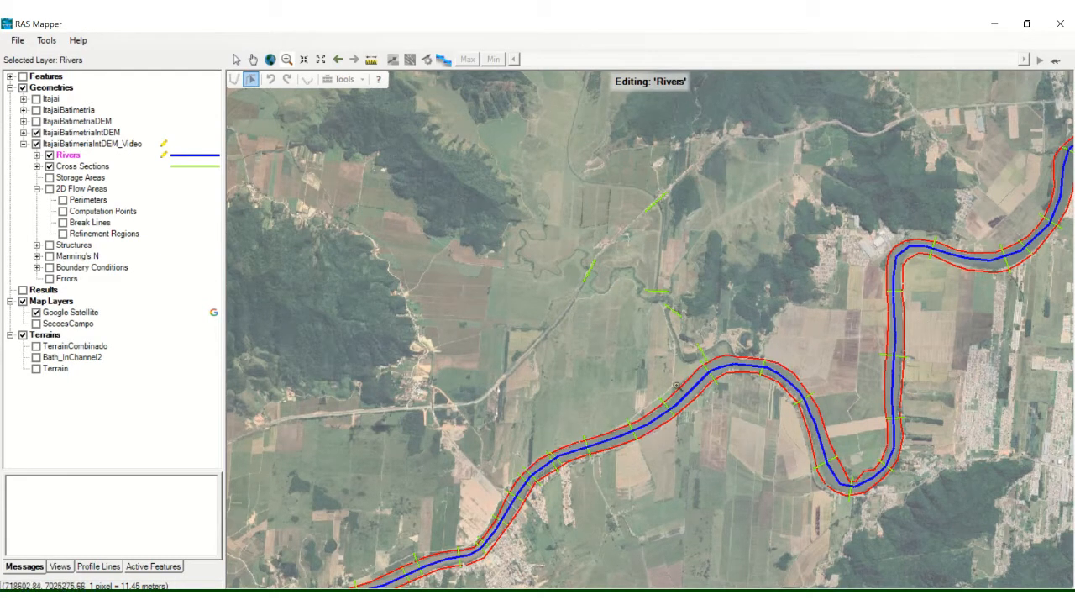
{"action": "left_click", "coordinate": [253, 60]}
{"action": "left_click_drag", "start_coordinate": [492, 420], "coordinate": [652, 174]}
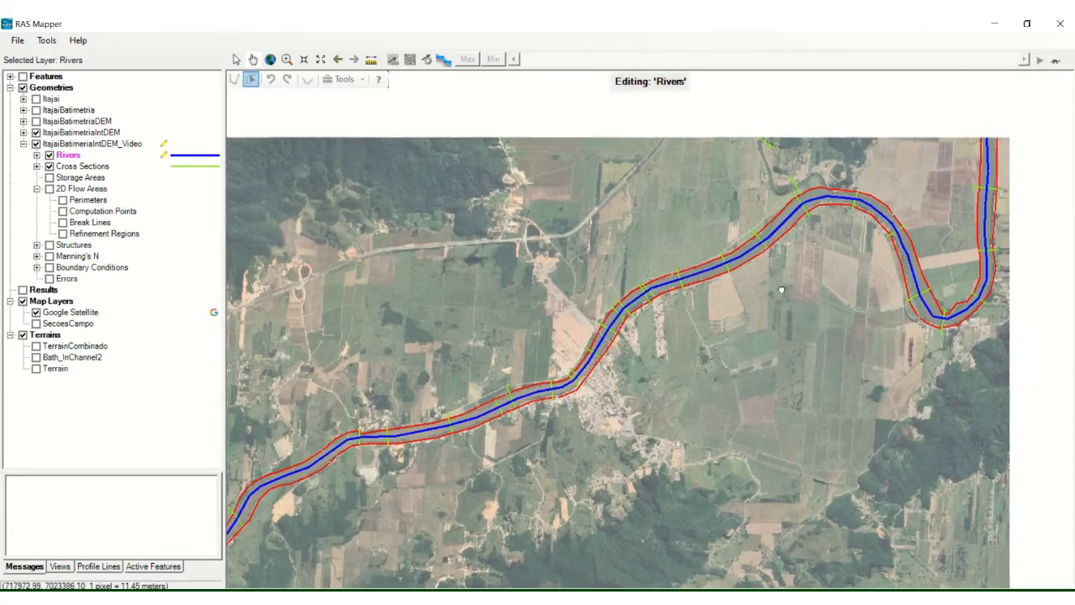
{"action": "left_click_drag", "start_coordinate": [896, 162], "coordinate": [751, 342]}
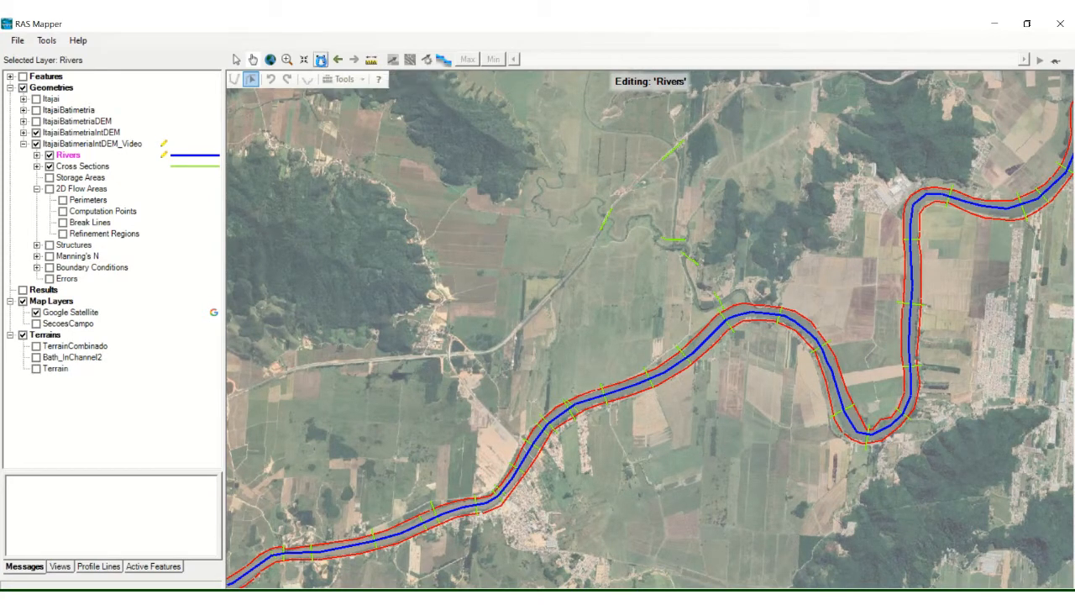
{"action": "left_click", "coordinate": [320, 59]}
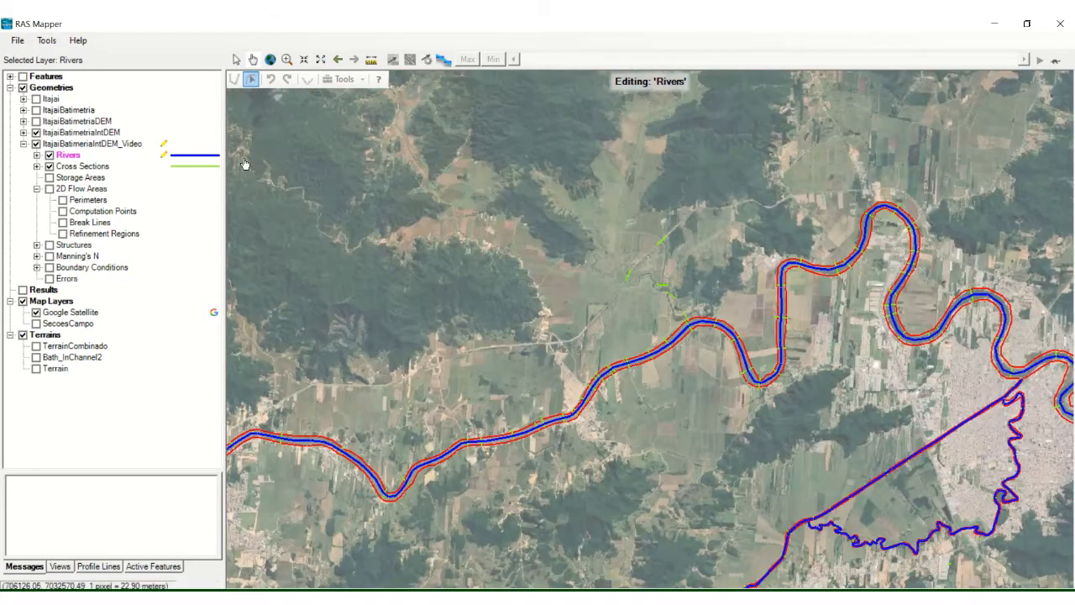
Step: Delete the four cross sections on the tributary north of the Itajaí river line in the Cross Sections layer
{"action": "left_click", "coordinate": [70, 168]}
{"action": "right_click", "coordinate": [71, 172]}
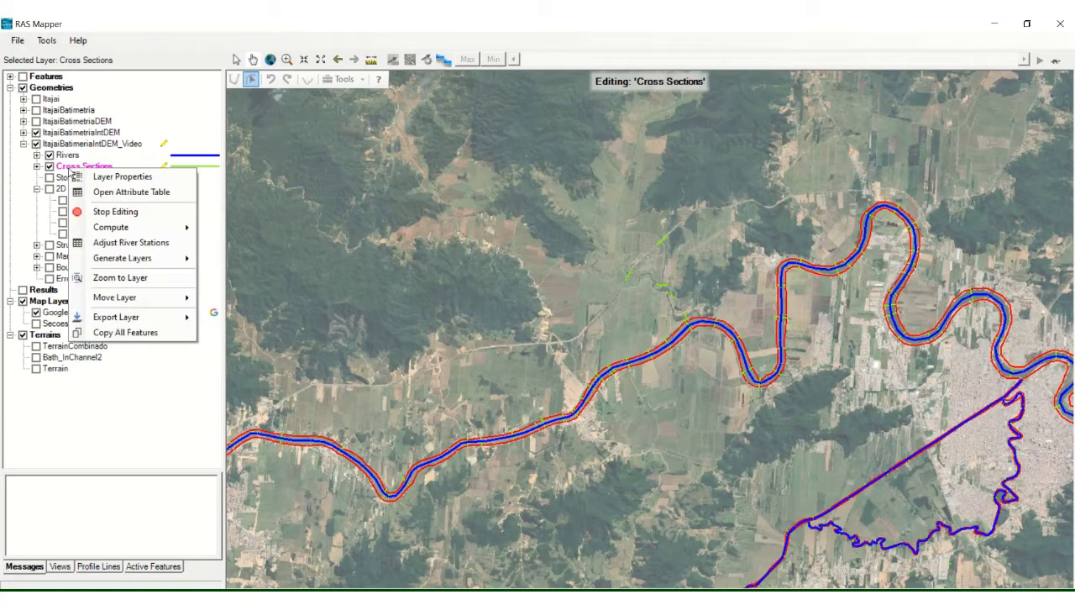
{"action": "left_click", "coordinate": [62, 170]}
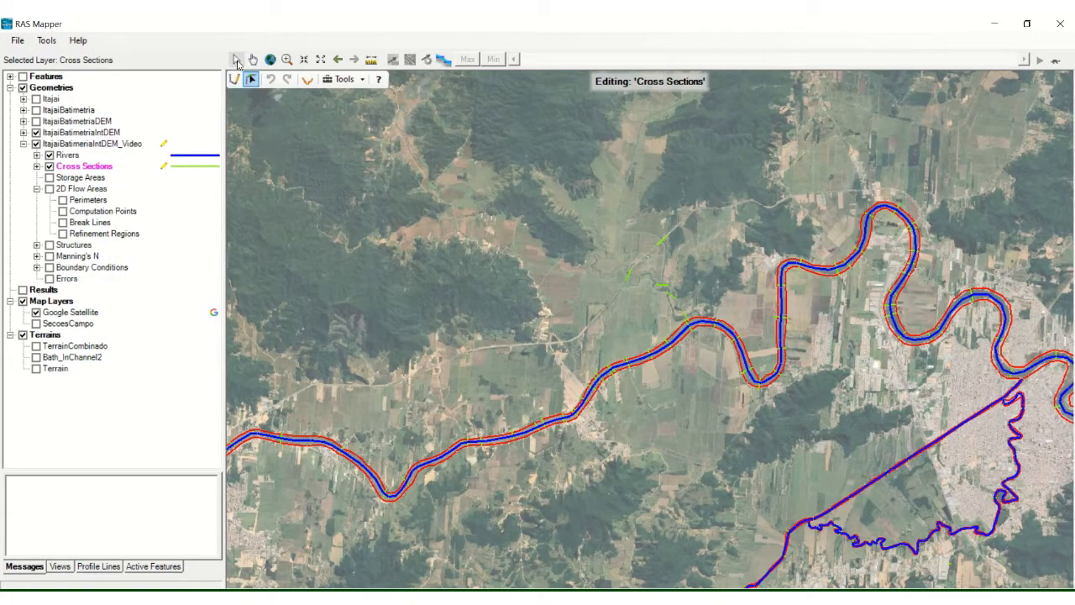
{"action": "left_click_drag", "start_coordinate": [604, 210], "coordinate": [695, 303]}
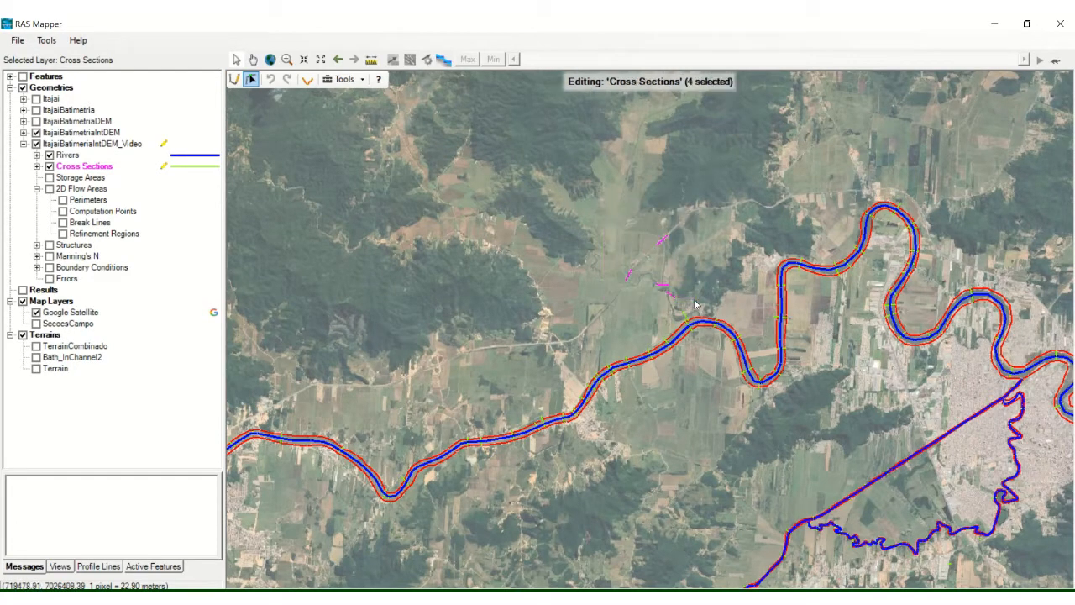
{"action": "key", "text": "Delete"}
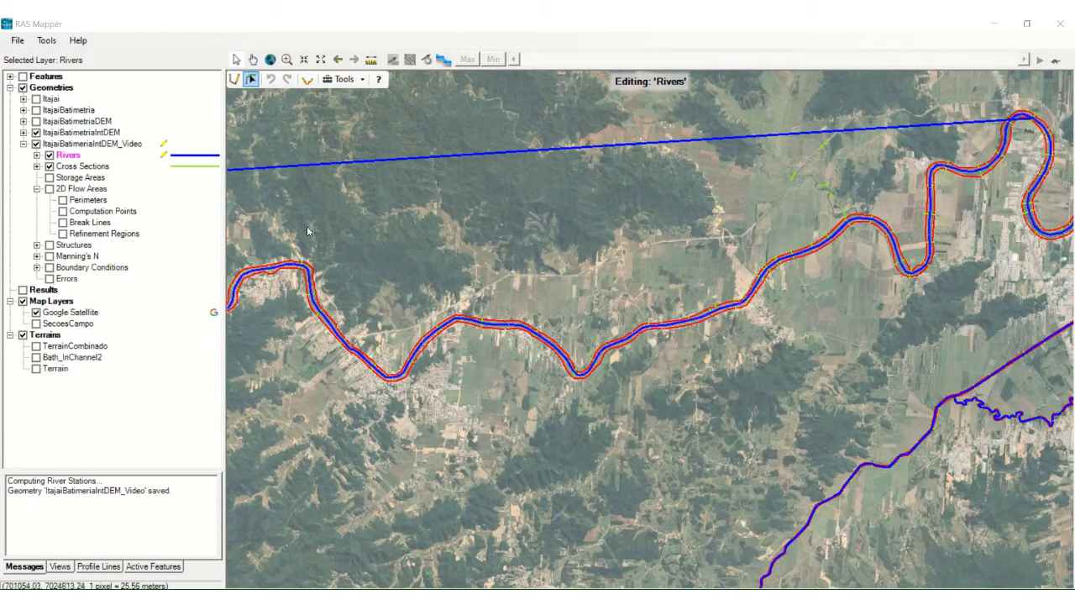
Step: Compute the river stations for the Cross Sections layer
{"action": "left_click", "coordinate": [75, 167]}
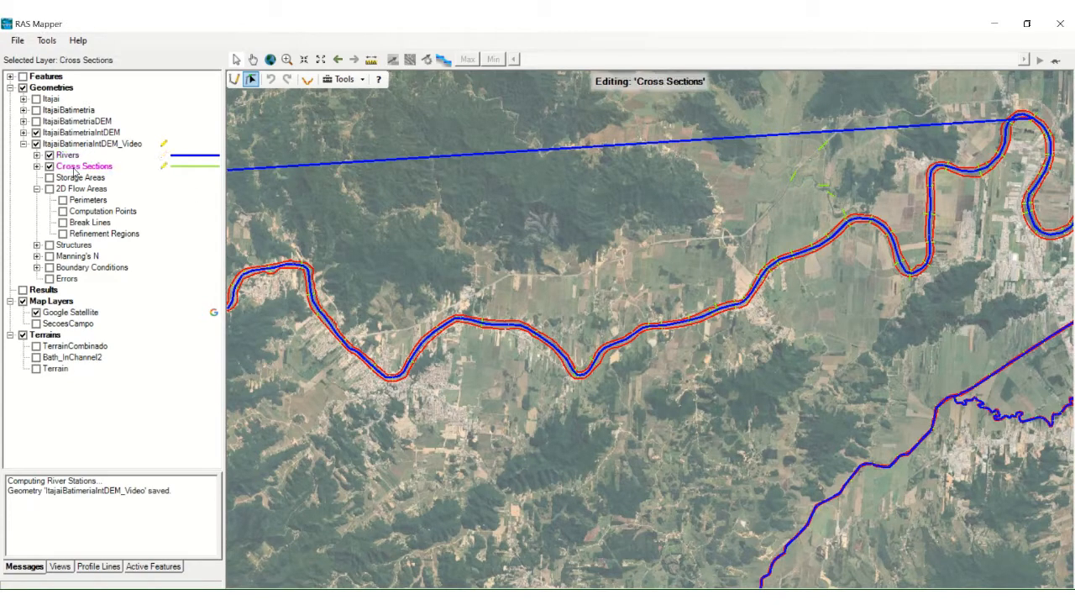
{"action": "right_click", "coordinate": [94, 170]}
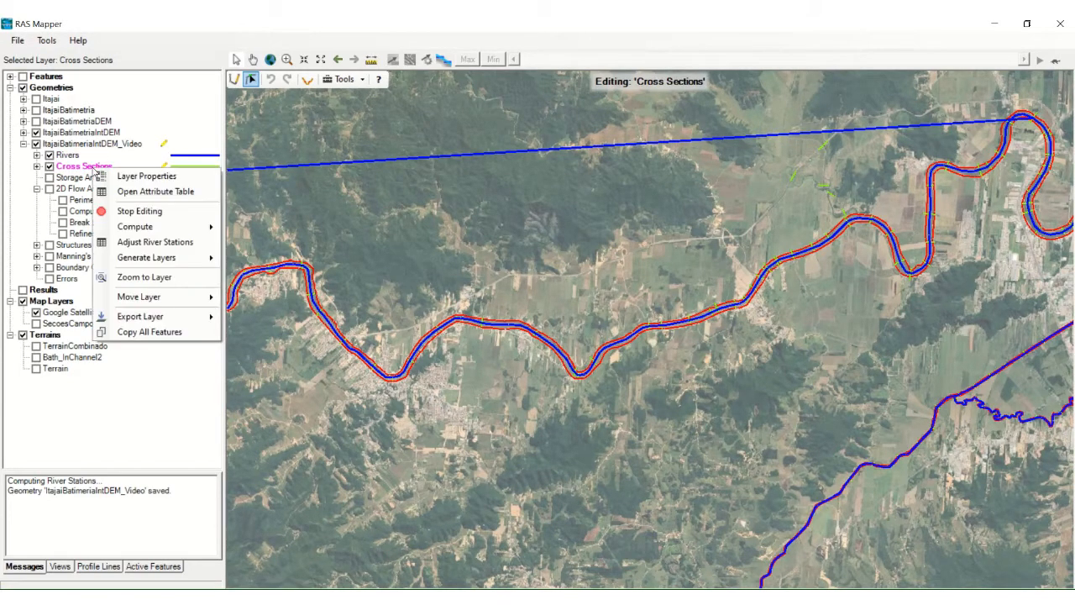
{"action": "mouse_move", "coordinate": [195, 235]}
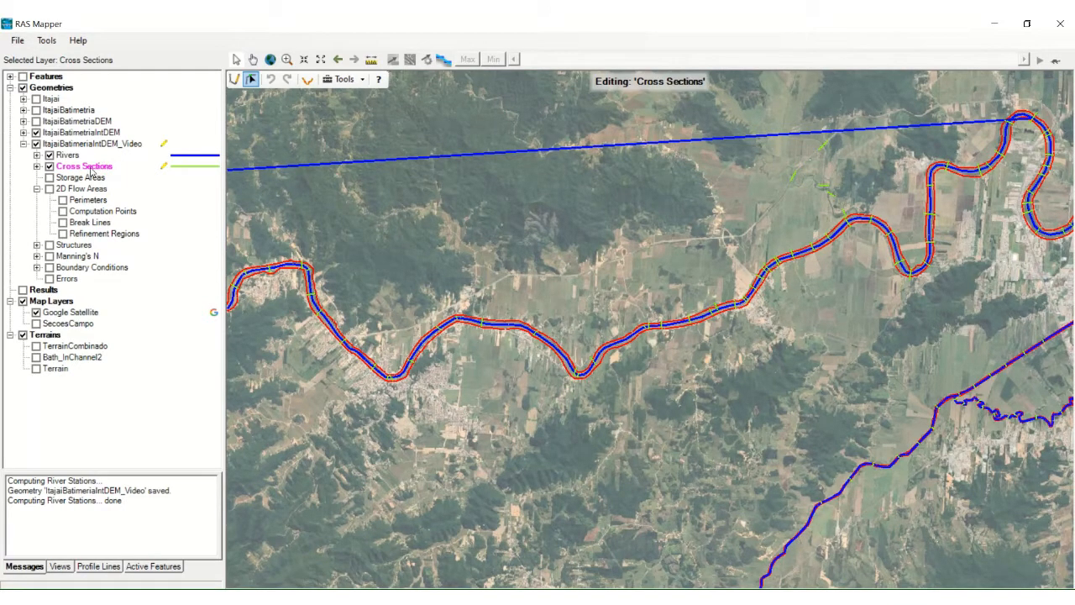
Step: Open the Cross Sections attribute table and examine which rows lack River, Reach and River Station values
{"action": "right_click", "coordinate": [91, 171]}
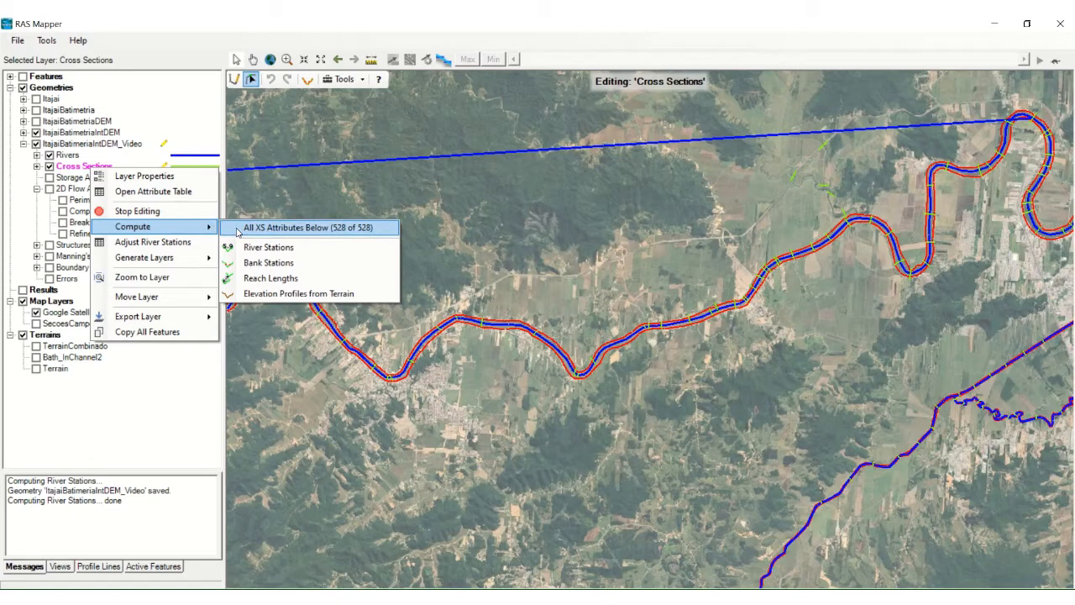
{"action": "left_click", "coordinate": [155, 194]}
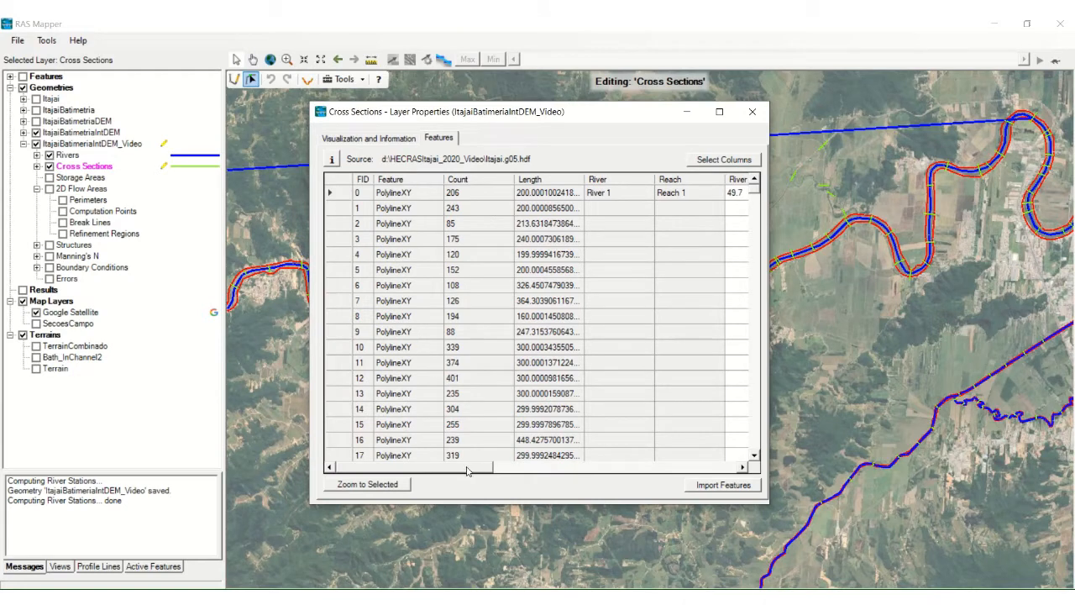
{"action": "left_click_drag", "start_coordinate": [471, 467], "coordinate": [513, 473]}
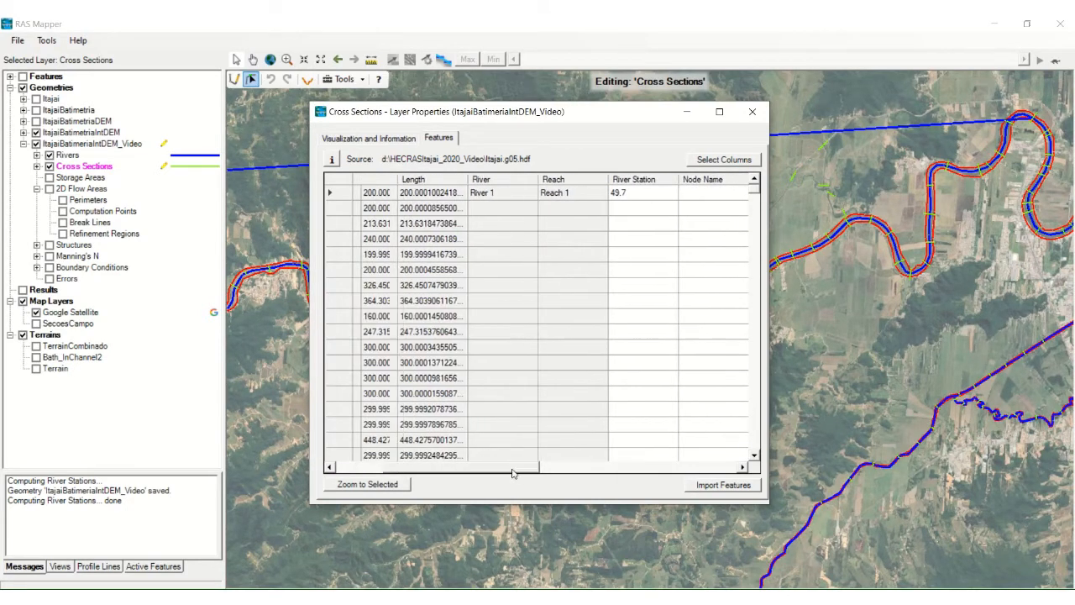
{"action": "left_click", "coordinate": [754, 407]}
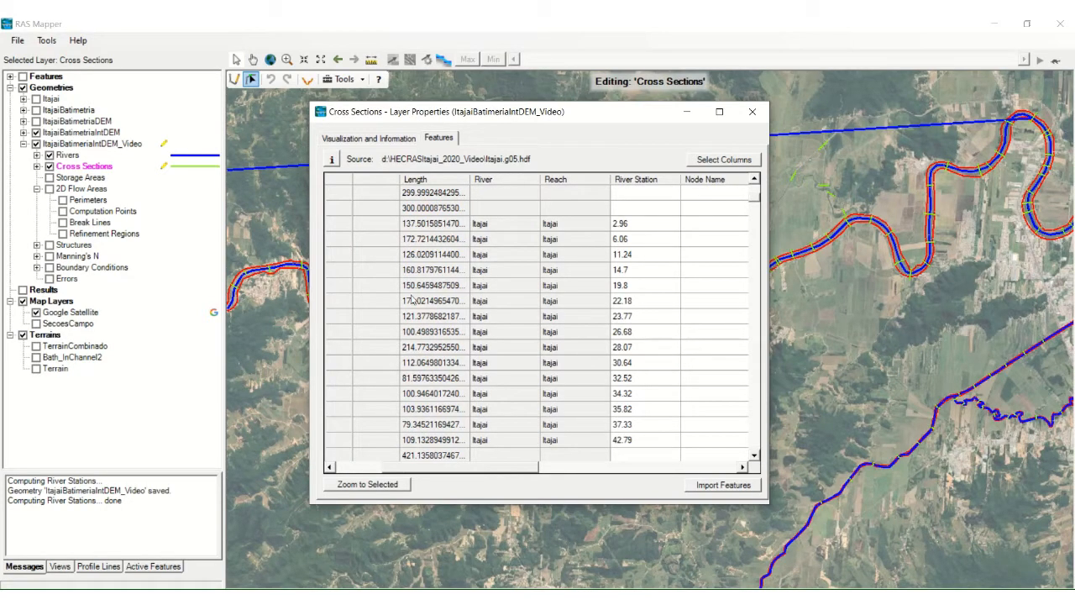
{"action": "left_click_drag", "start_coordinate": [454, 467], "coordinate": [406, 477]}
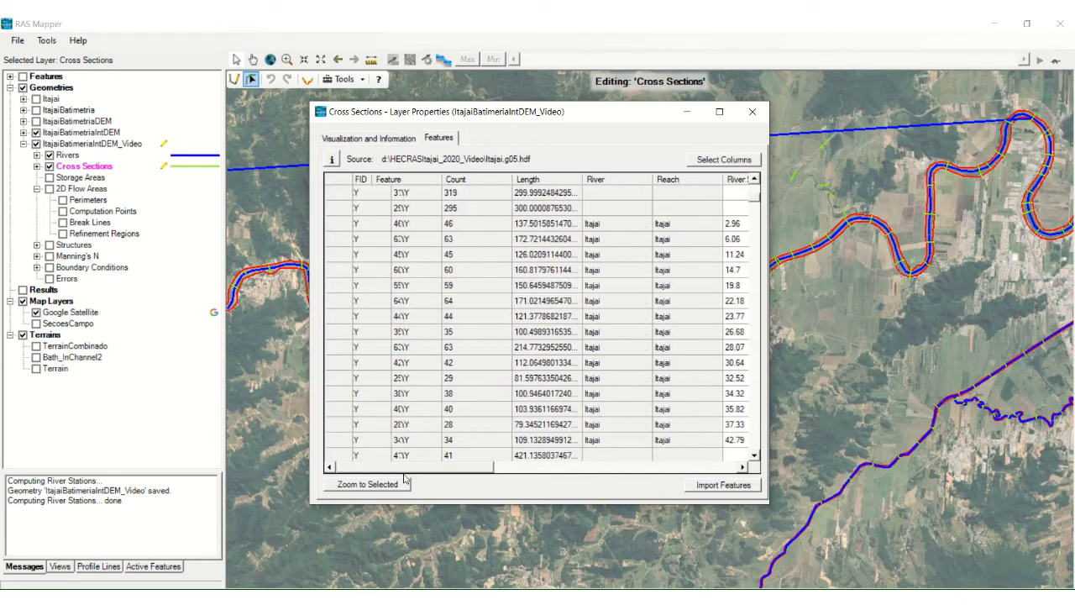
{"action": "left_click", "coordinate": [339, 301]}
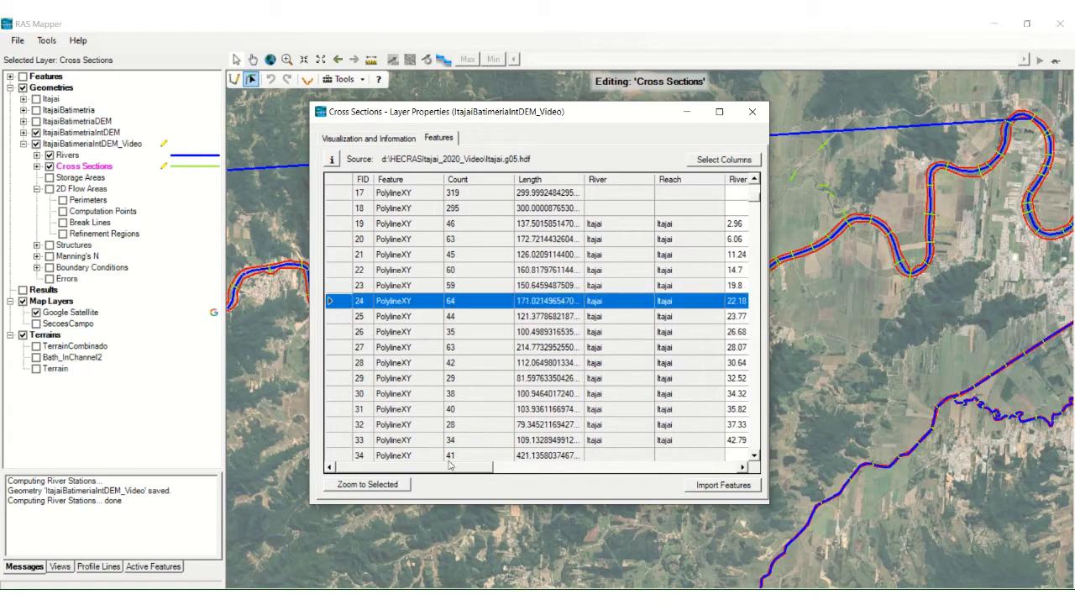
{"action": "left_click_drag", "start_coordinate": [451, 473], "coordinate": [534, 474]}
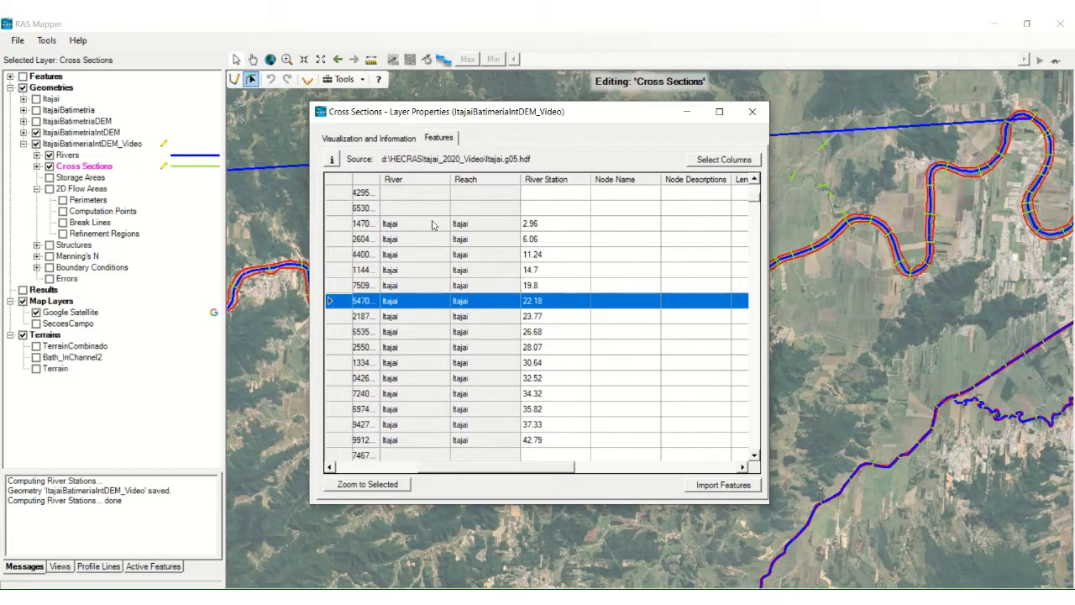
{"action": "left_click", "coordinate": [756, 180]}
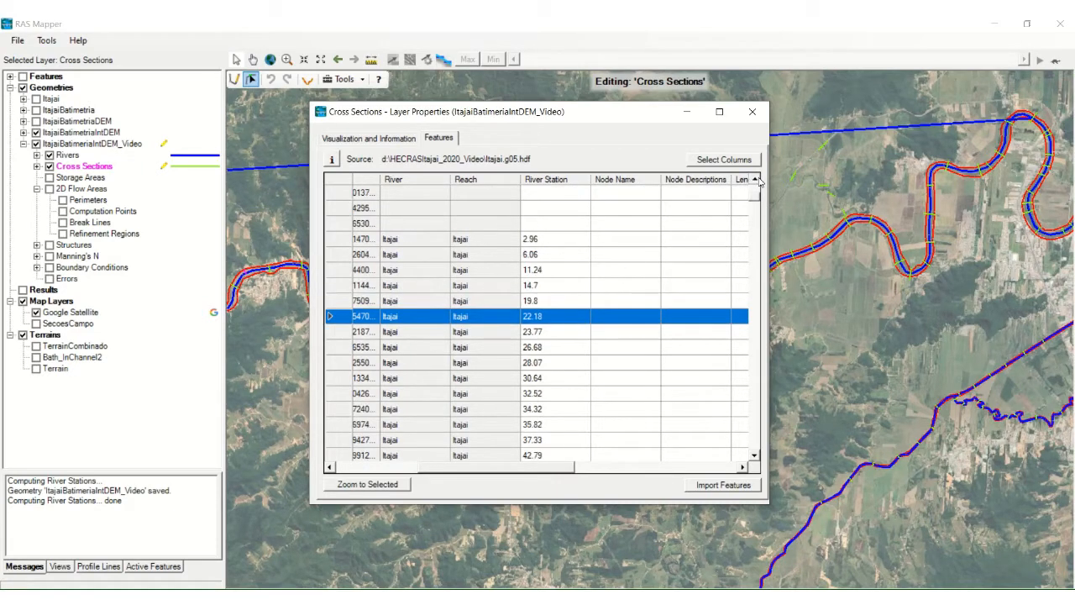
{"action": "left_click", "coordinate": [412, 195]}
{"action": "left_click", "coordinate": [476, 200]}
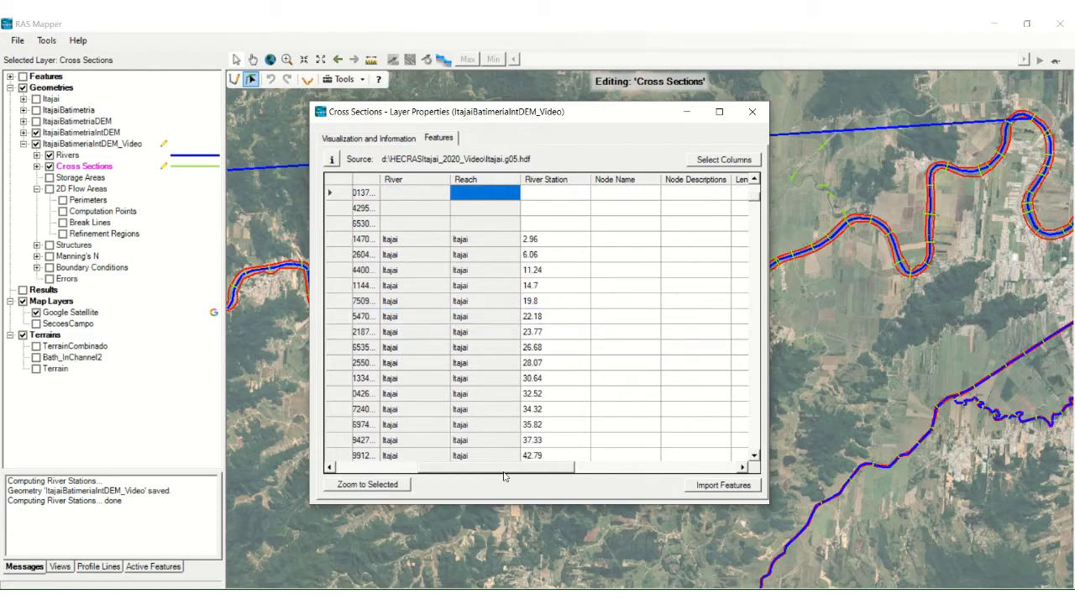
{"action": "left_click_drag", "start_coordinate": [496, 468], "coordinate": [411, 468]}
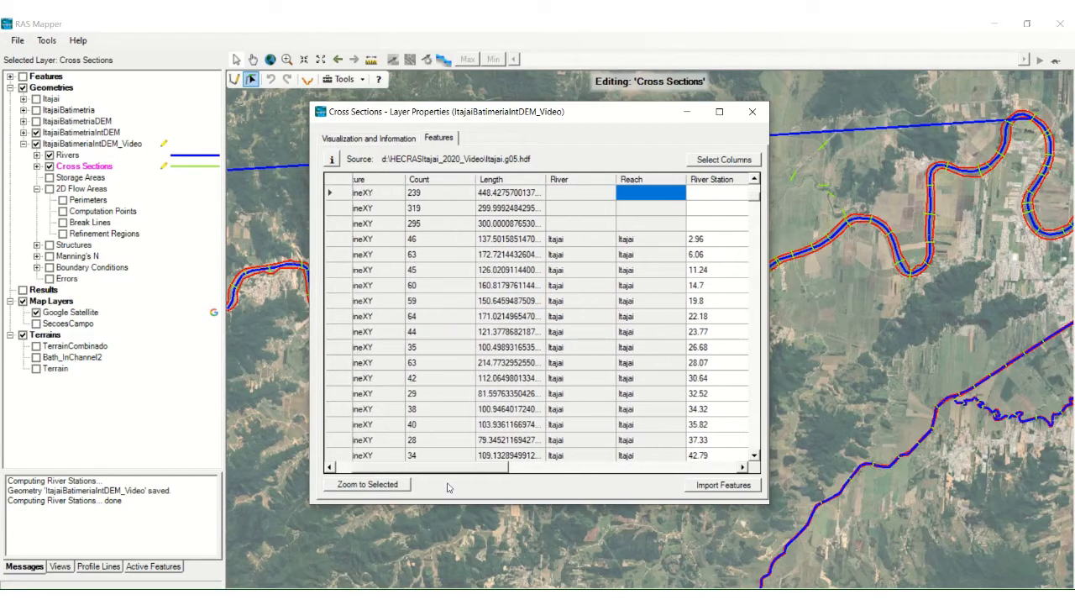
Step: Delete the unassigned cross sections with FID 16 to 18 from the attribute table
{"action": "left_click", "coordinate": [342, 225]}
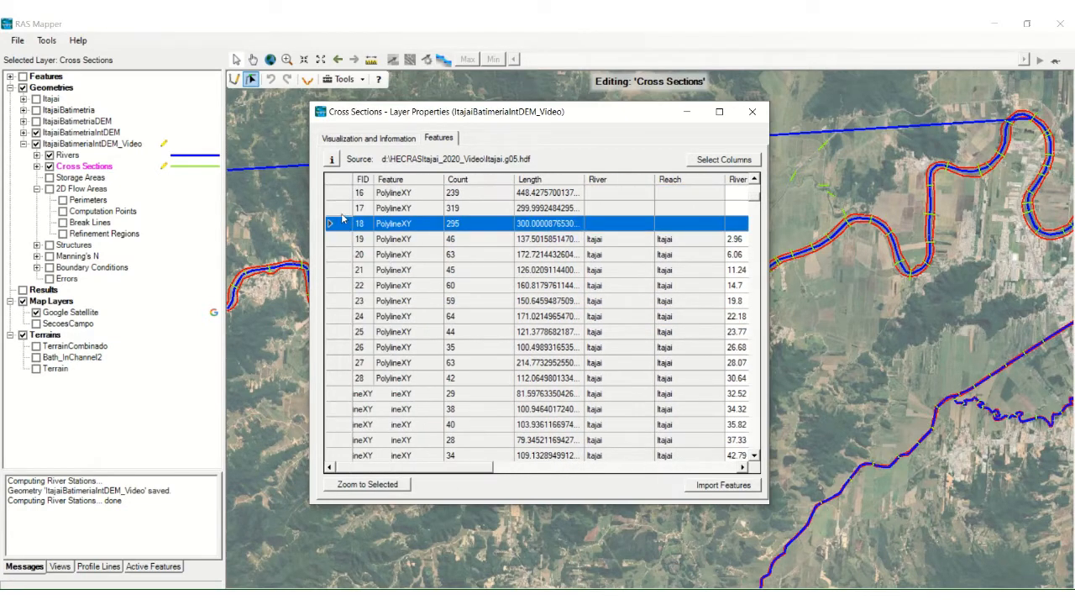
{"action": "left_click", "coordinate": [339, 193], "text": "shift"}
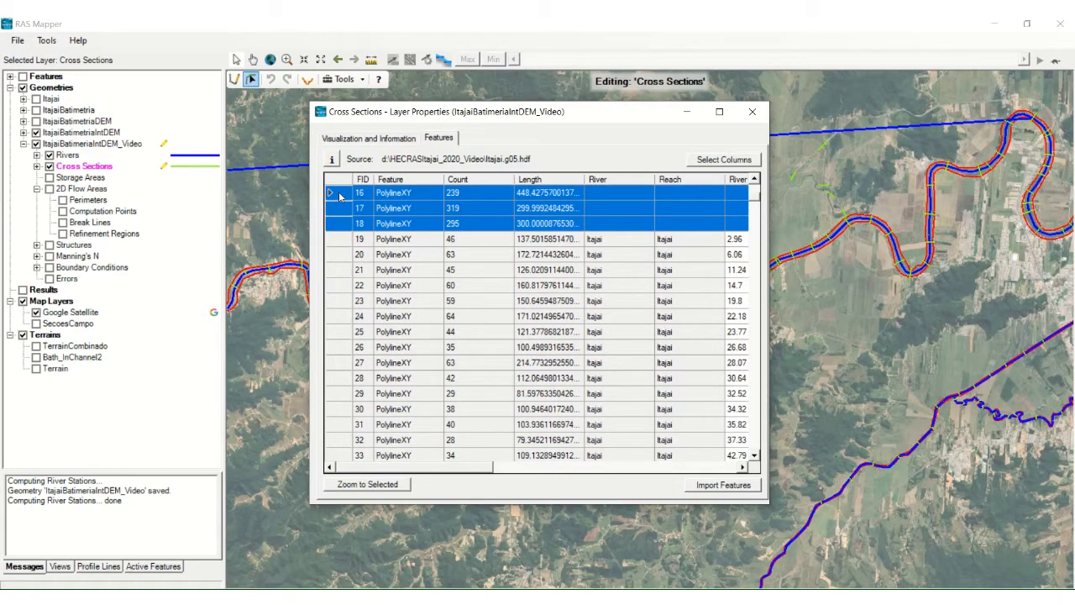
{"action": "key", "text": "Delete"}
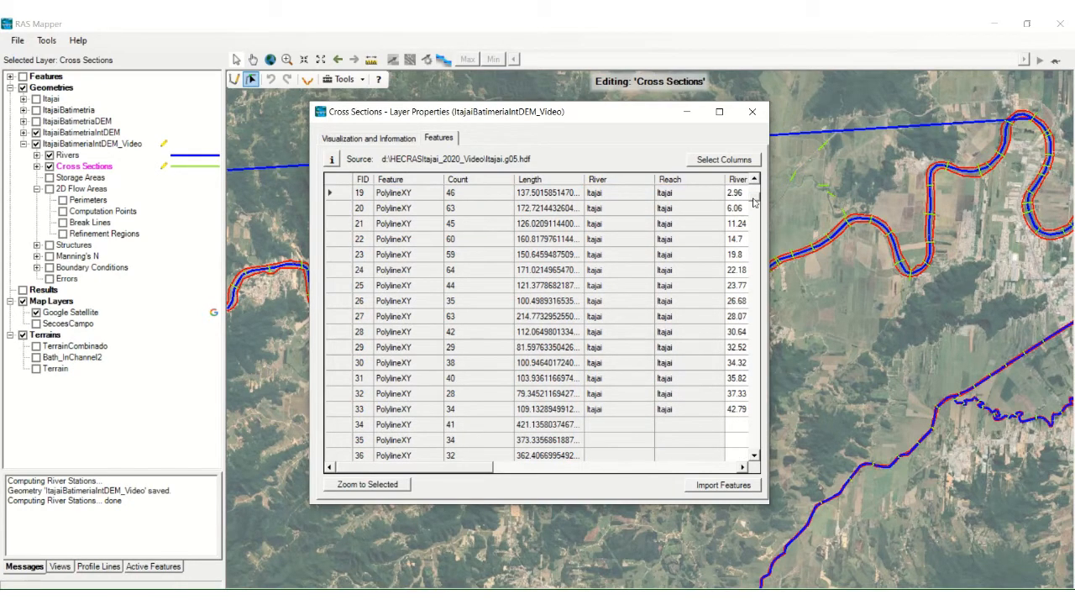
Step: Delete the cross sections with FID 34 to 38, which have no river or reach, from the attribute table
{"action": "scroll", "coordinate": [754, 201], "scroll_direction": "down", "scroll_amount": 1}
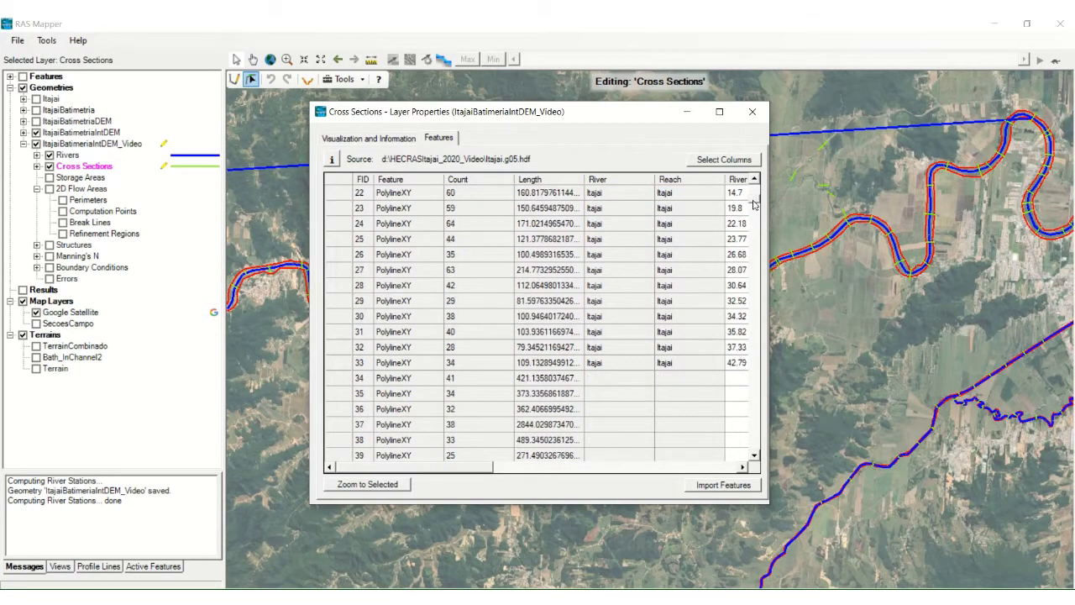
{"action": "left_click", "coordinate": [342, 380]}
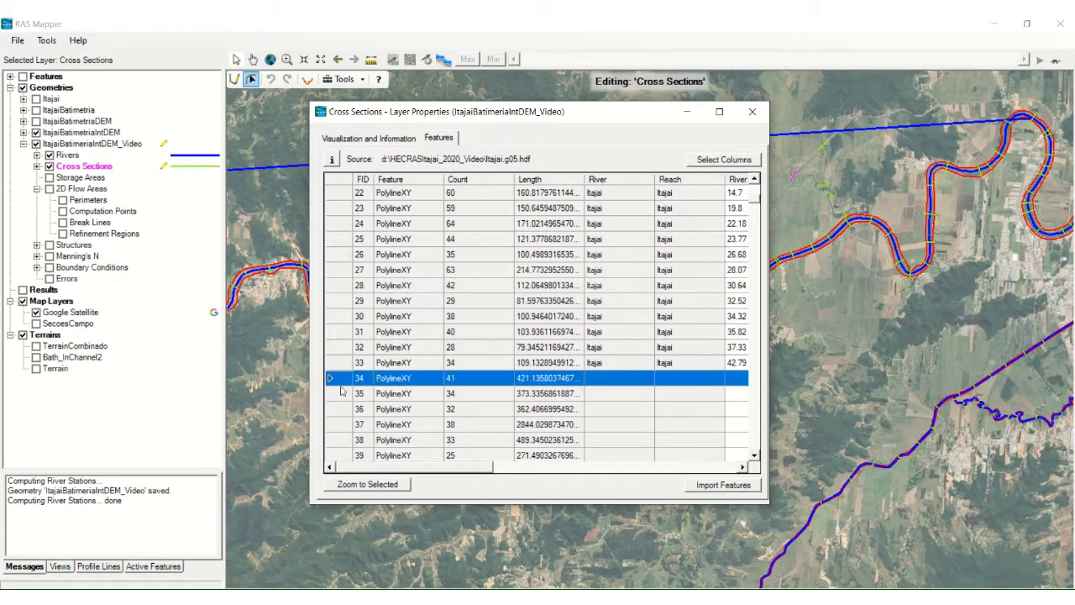
{"action": "left_click", "coordinate": [341, 448], "text": "shift"}
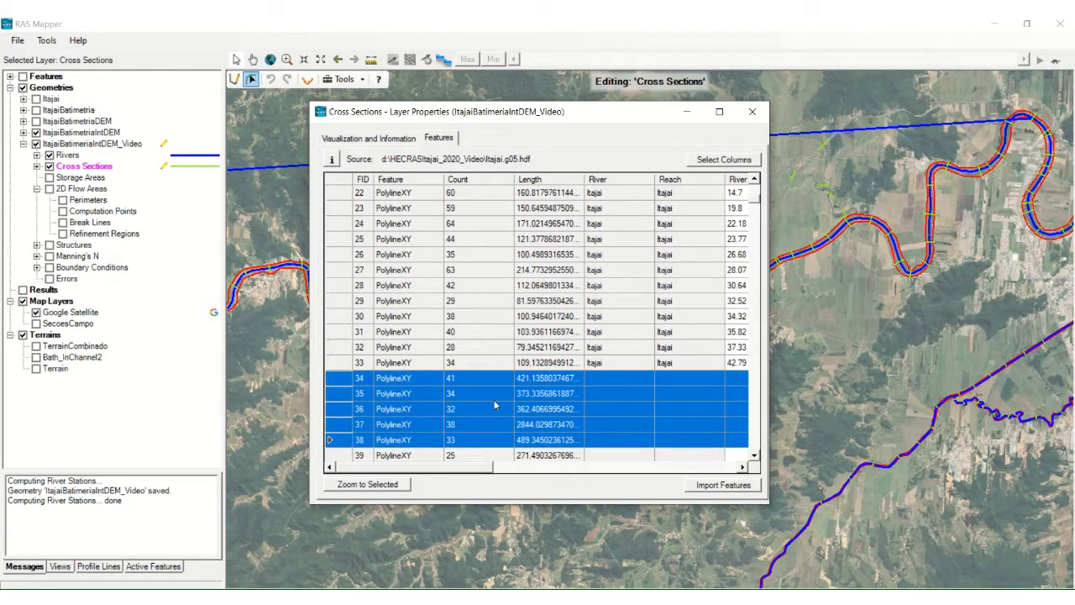
{"action": "key", "text": "Delete"}
Step: Delete the cross sections with FID 46 to 60, which have no river or reach, from the attribute table
{"action": "left_click", "coordinate": [755, 410]}
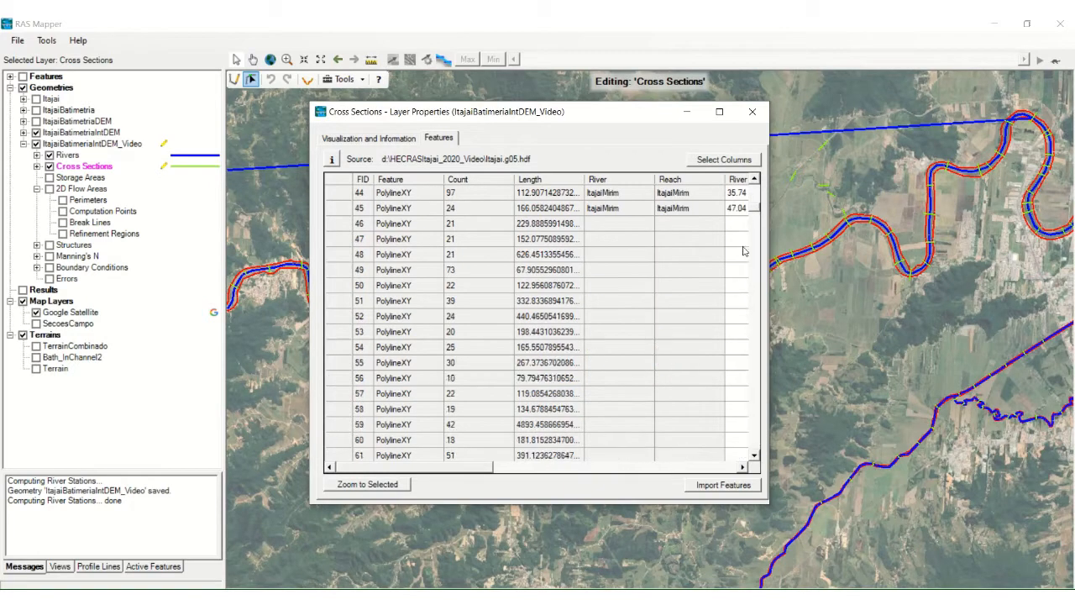
{"action": "left_click", "coordinate": [342, 223]}
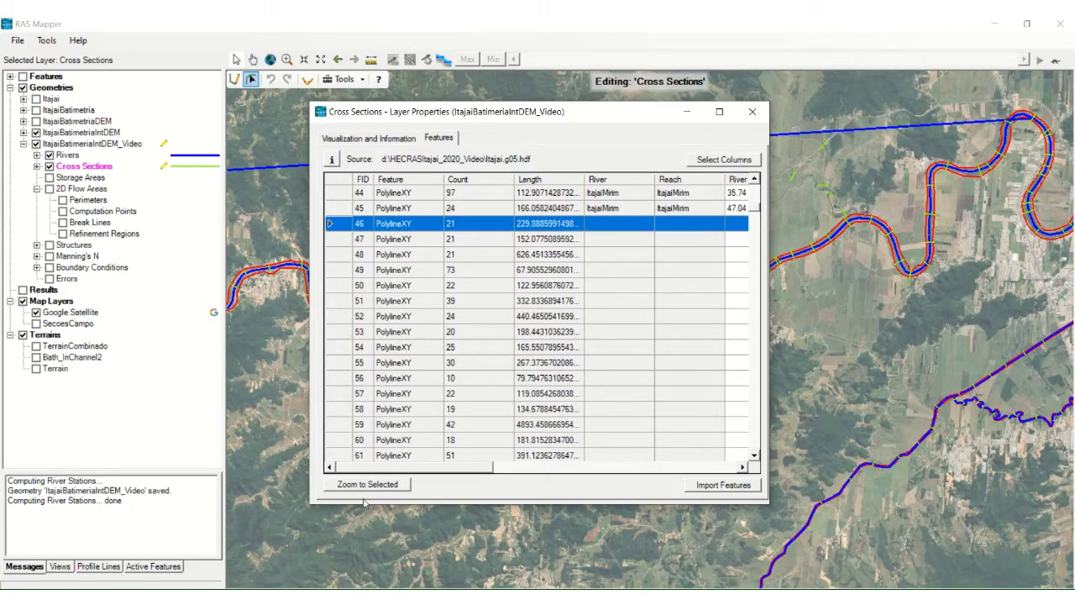
{"action": "left_click", "coordinate": [341, 445], "text": "shift"}
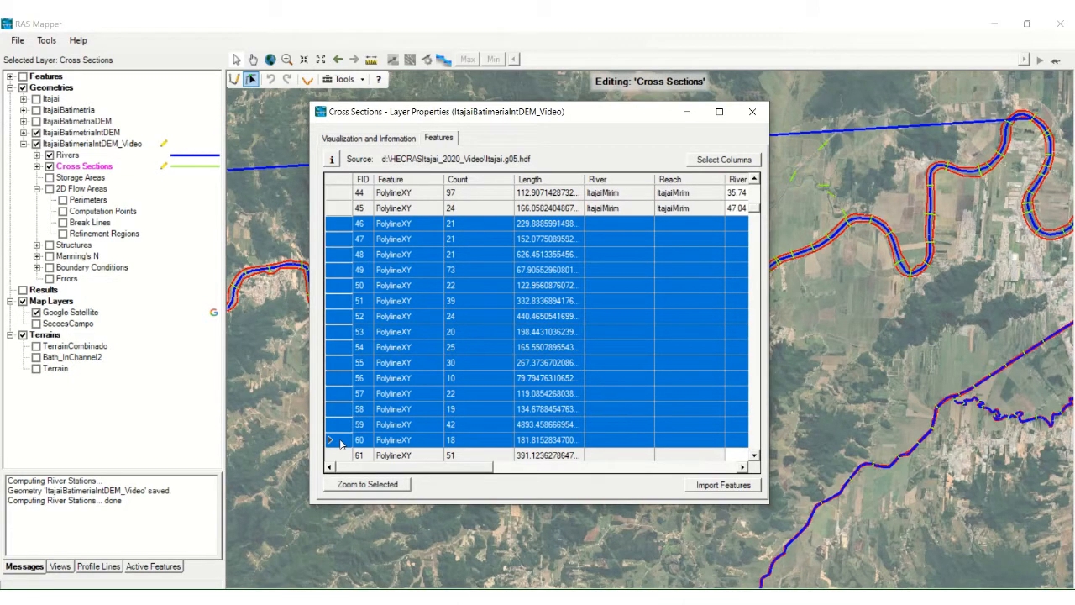
{"action": "key", "text": "Delete"}
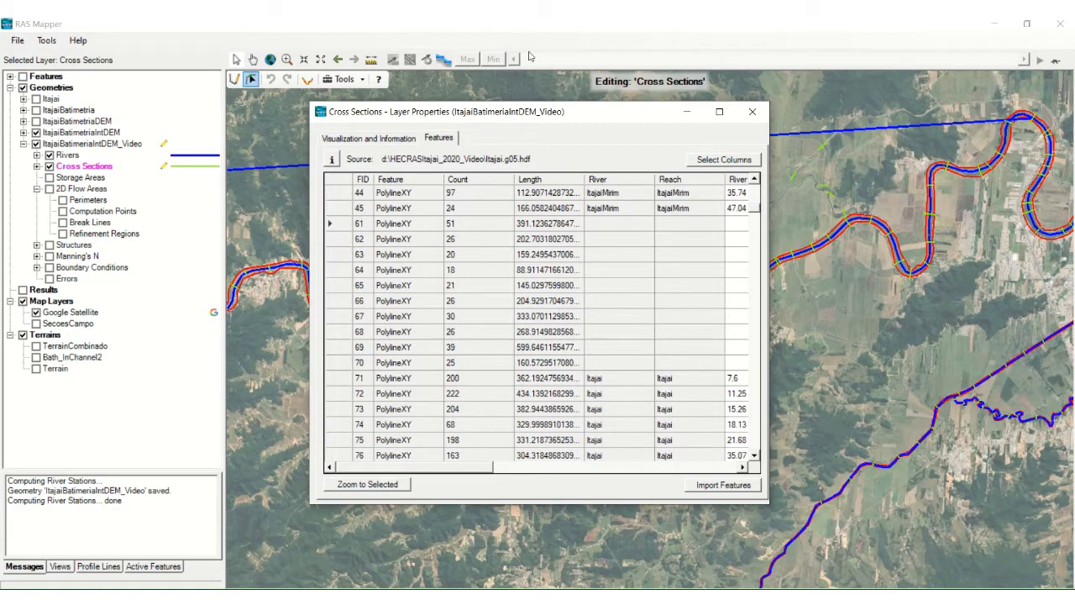
{"action": "mouse_move", "coordinate": [540, 15]}
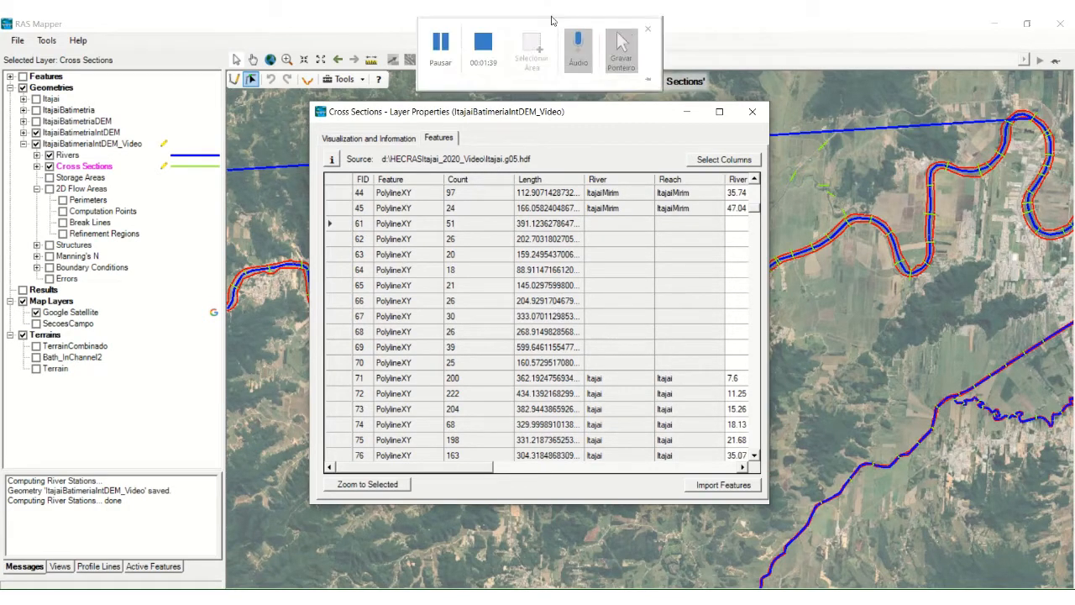
{"action": "left_click", "coordinate": [484, 48]}
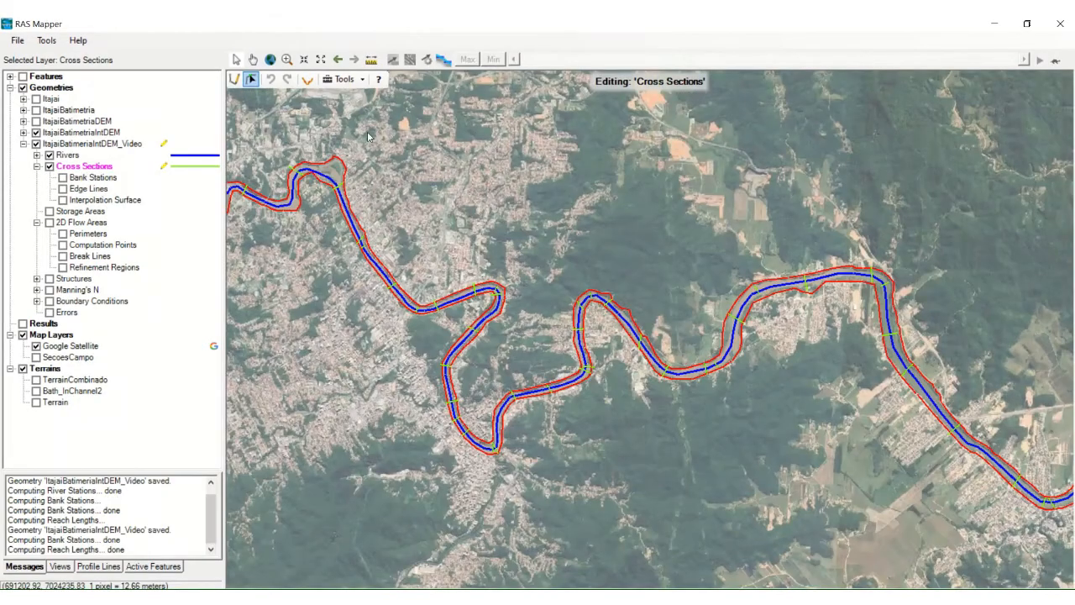
Step: Examine the cross sections along the river line on the map
{"action": "left_click", "coordinate": [253, 59]}
{"action": "left_click_drag", "start_coordinate": [660, 295], "coordinate": [427, 171]}
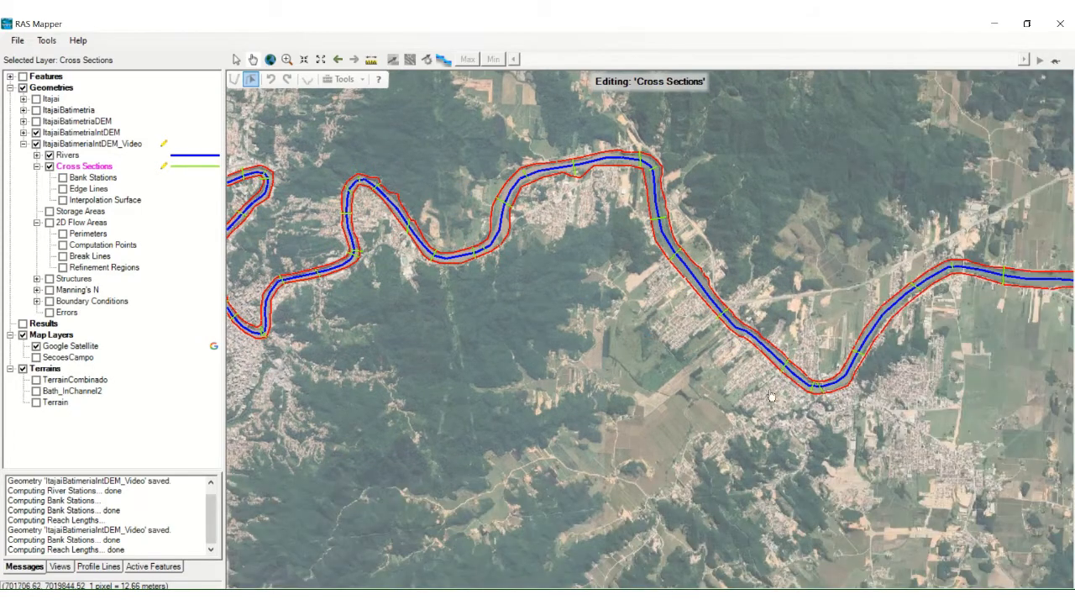
{"action": "left_click_drag", "start_coordinate": [771, 395], "coordinate": [553, 434]}
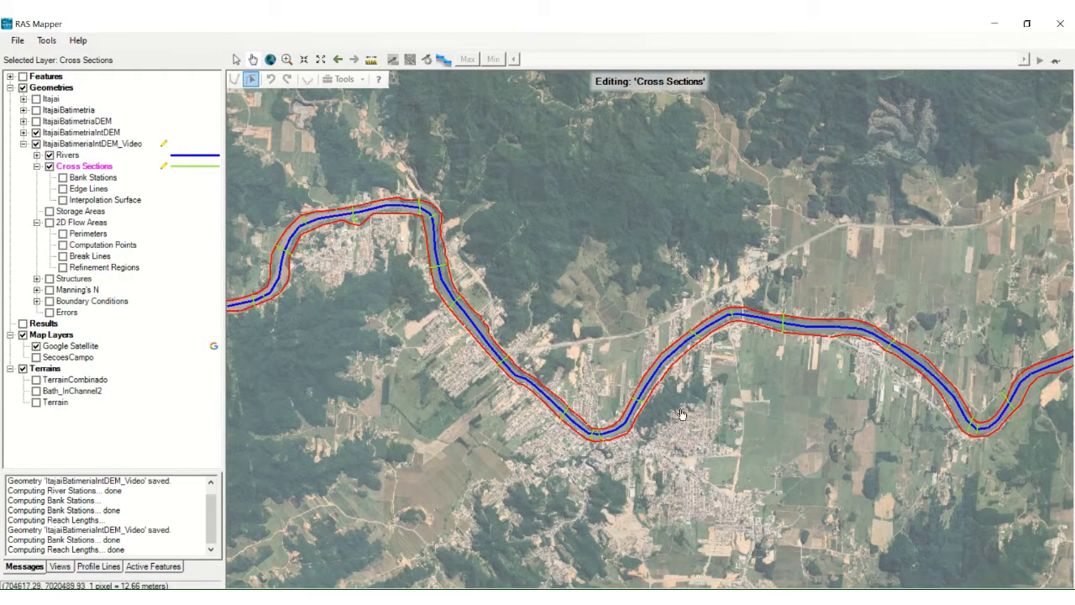
{"action": "left_click_drag", "start_coordinate": [601, 354], "coordinate": [842, 363]}
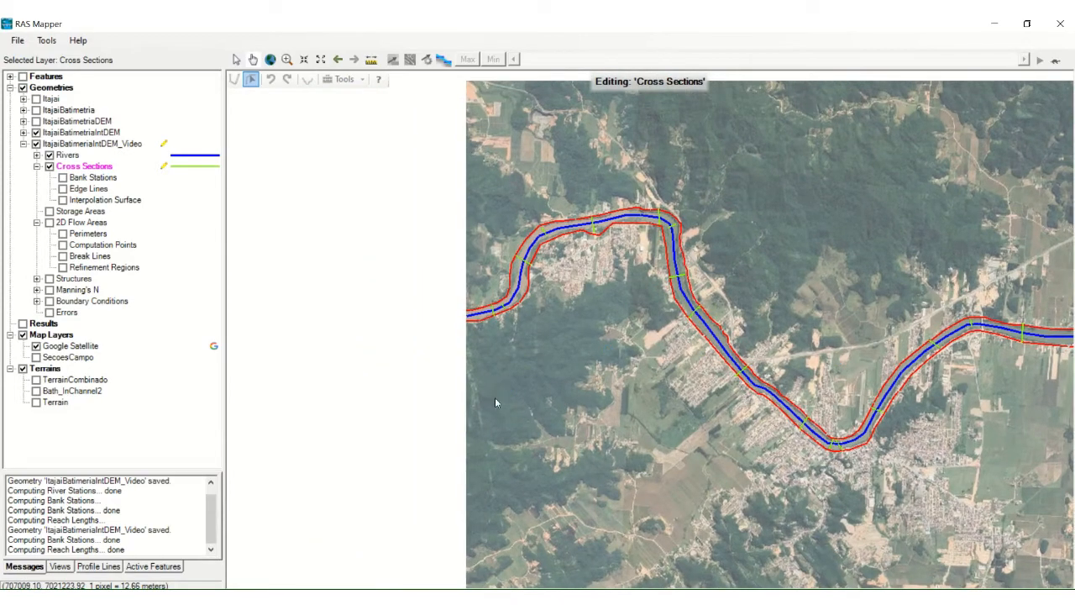
{"action": "left_click_drag", "start_coordinate": [364, 418], "coordinate": [582, 412]}
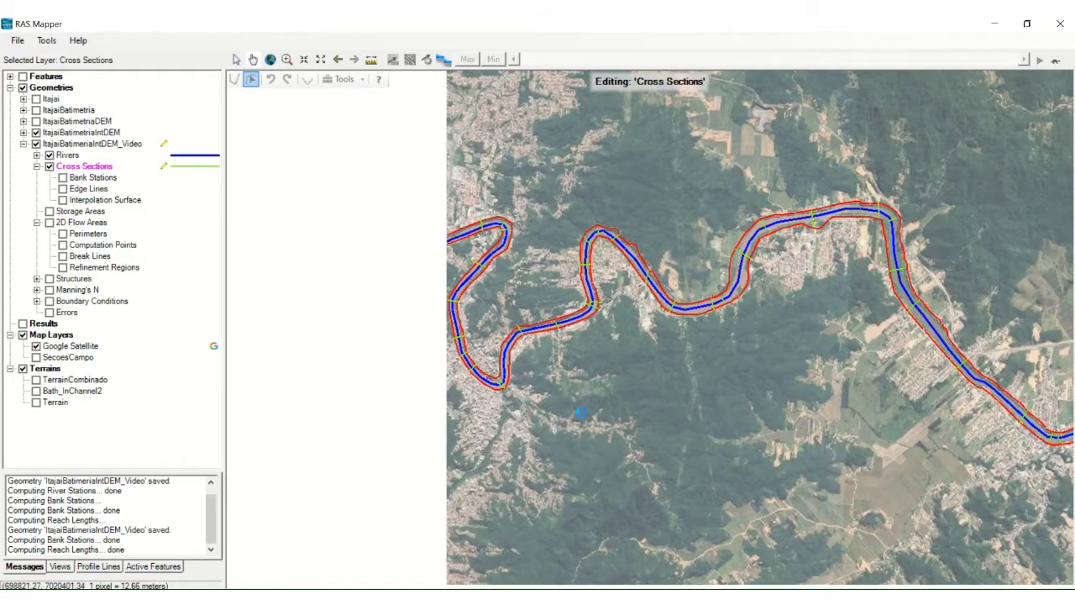
{"action": "left_click_drag", "start_coordinate": [462, 317], "coordinate": [418, 387]}
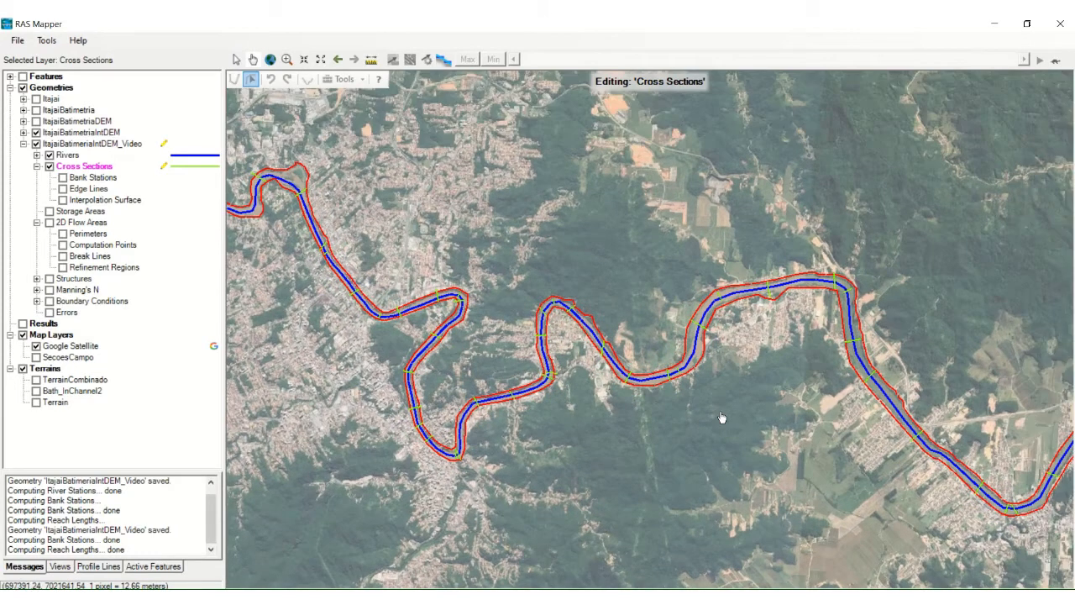
{"action": "right_click", "coordinate": [84, 168]}
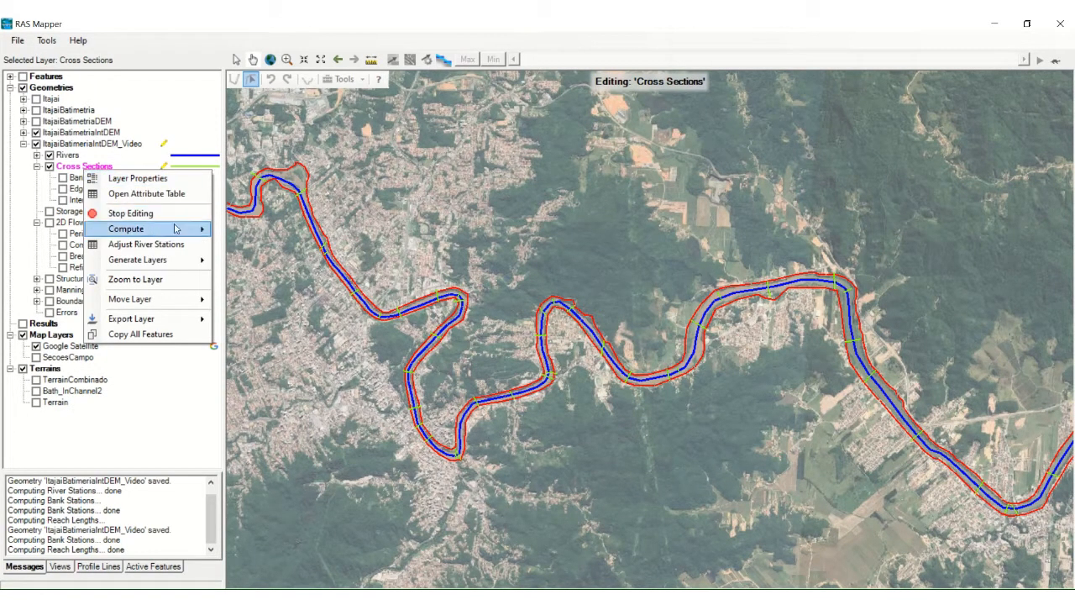
{"action": "left_click", "coordinate": [166, 178]}
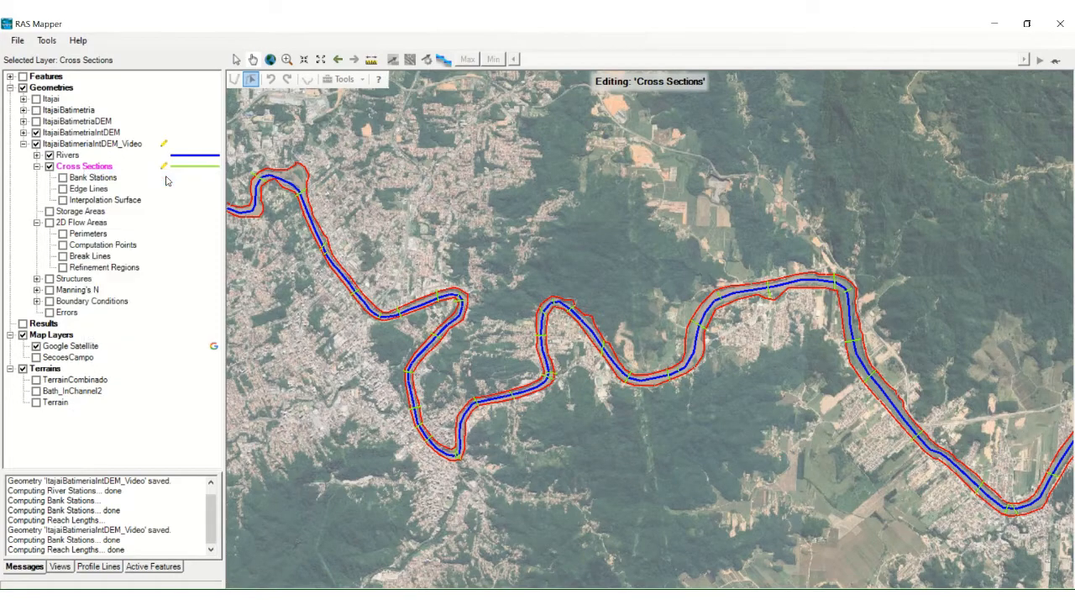
{"action": "left_click_drag", "start_coordinate": [544, 118], "coordinate": [363, 119]}
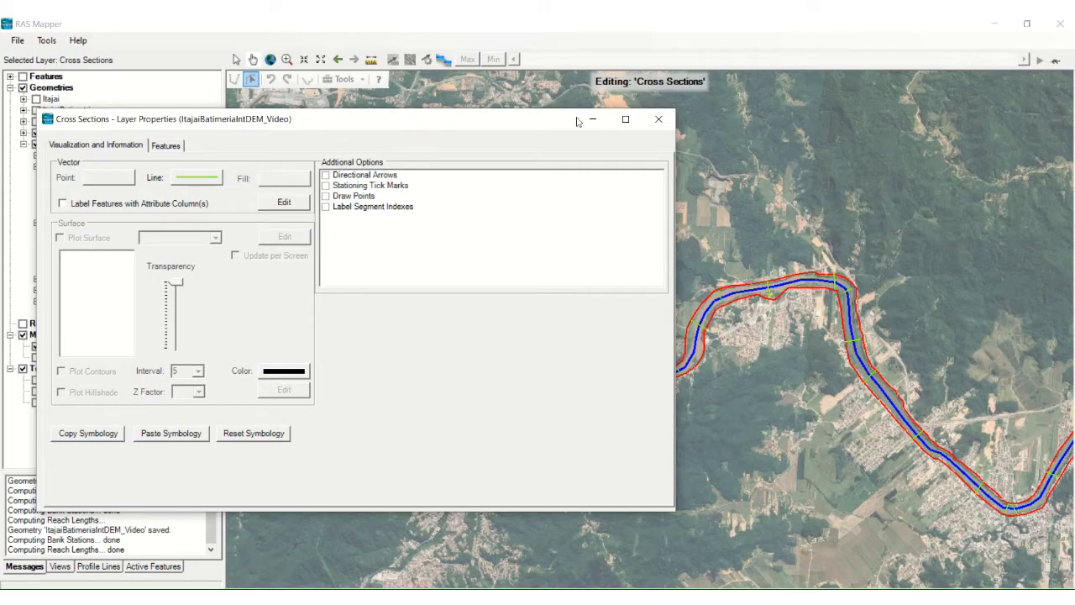
{"action": "left_click_drag", "start_coordinate": [396, 130], "coordinate": [566, 124]}
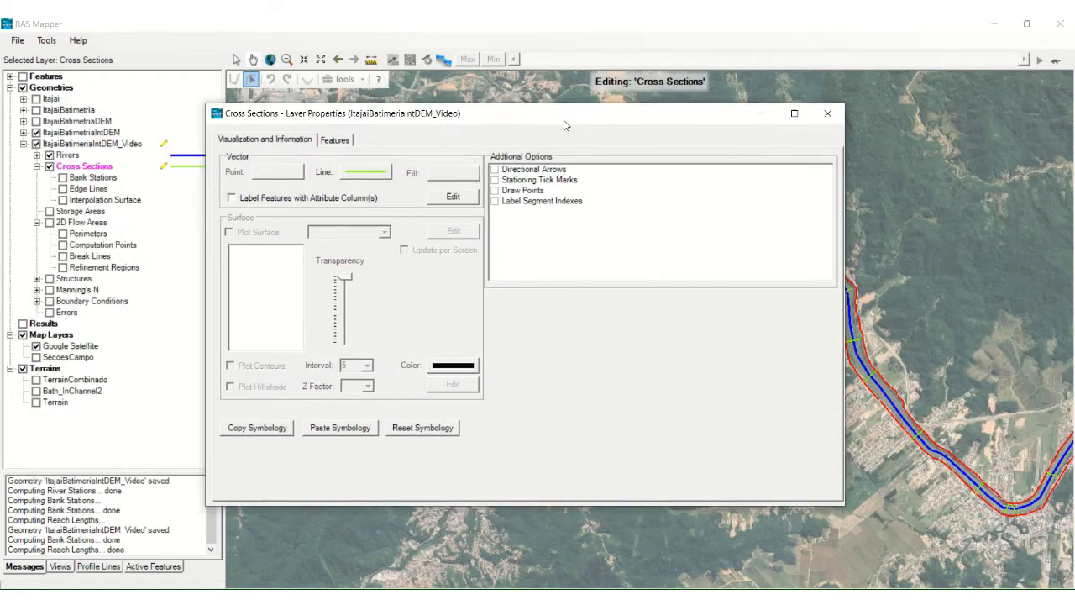
{"action": "left_click", "coordinate": [826, 118]}
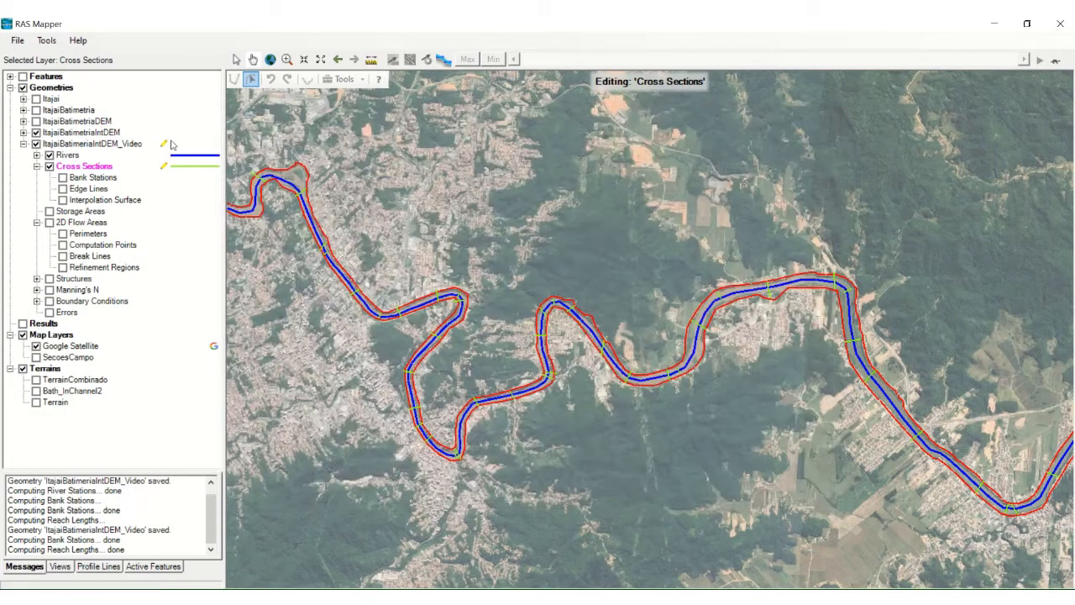
Step: Enable Directional Arrows in the layer properties of the Cross Sections layer
{"action": "right_click", "coordinate": [90, 173]}
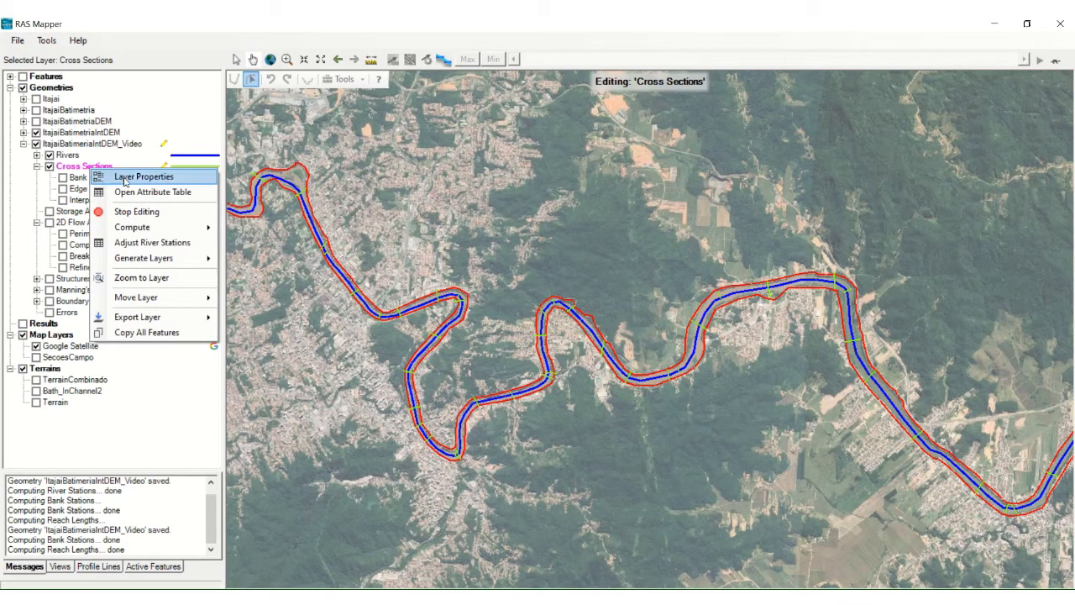
{"action": "left_click", "coordinate": [125, 178]}
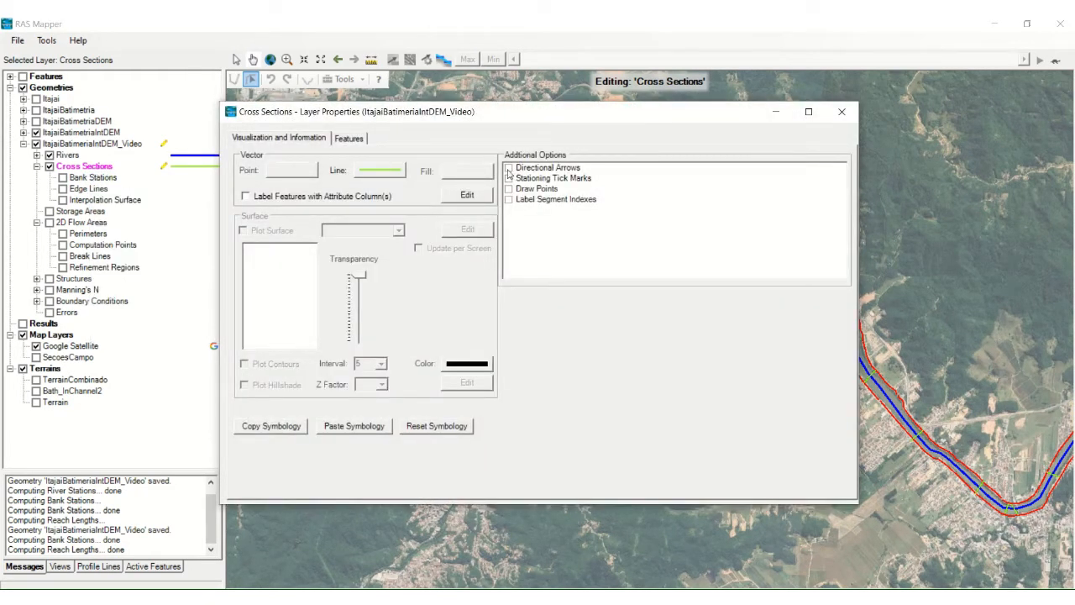
{"action": "left_click", "coordinate": [507, 171]}
{"action": "left_click", "coordinate": [507, 172]}
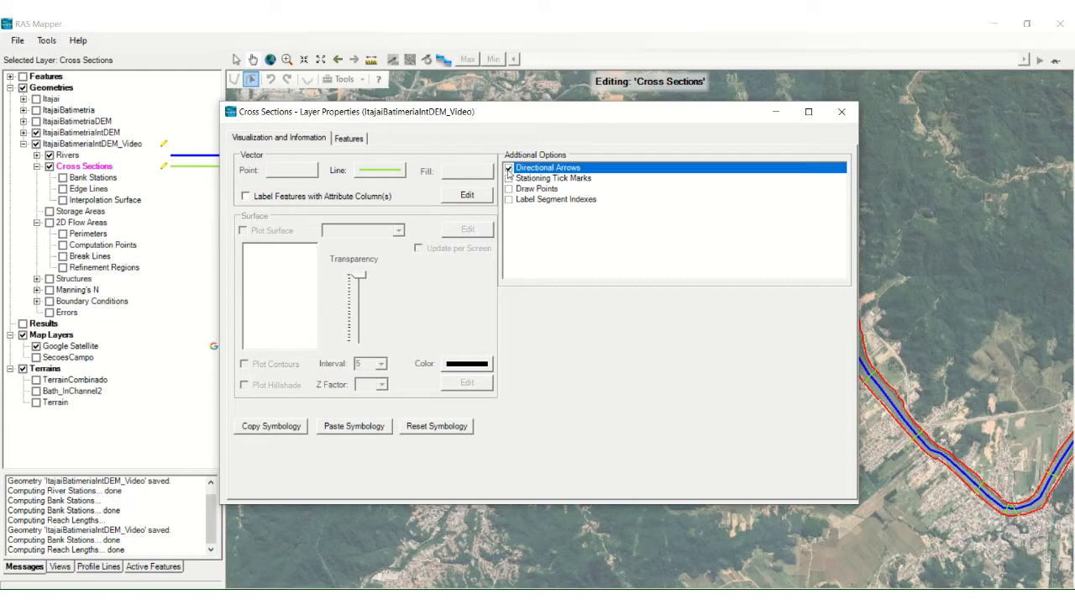
Step: Inspect the cross sections' directional arrows around the river bend, including the line options available for cross section 22.18
{"action": "left_click", "coordinate": [841, 112]}
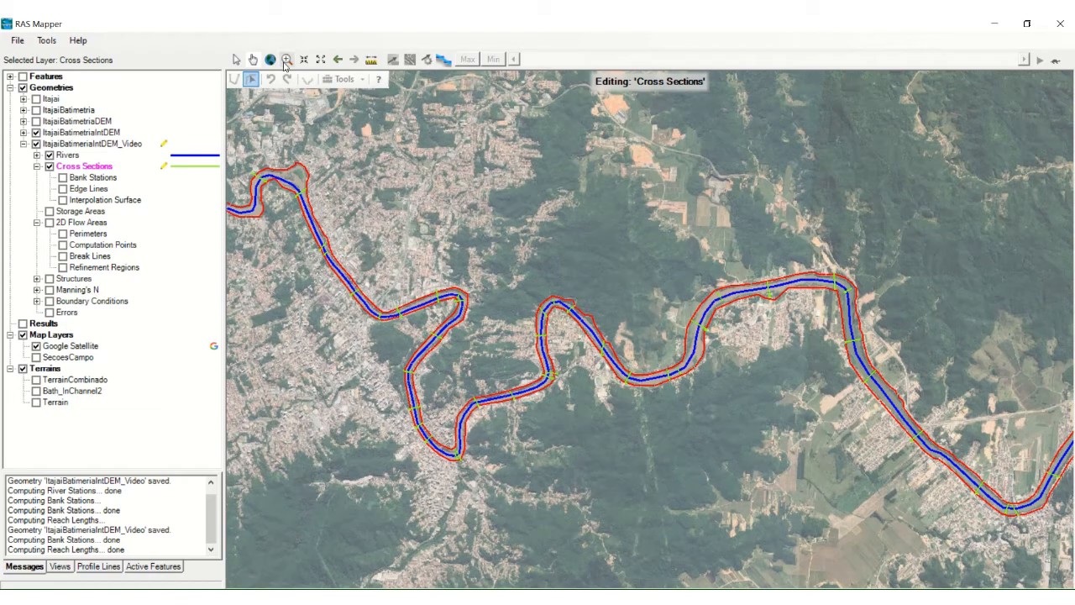
{"action": "left_click", "coordinate": [285, 64]}
{"action": "left_click_drag", "start_coordinate": [672, 271], "coordinate": [808, 355]}
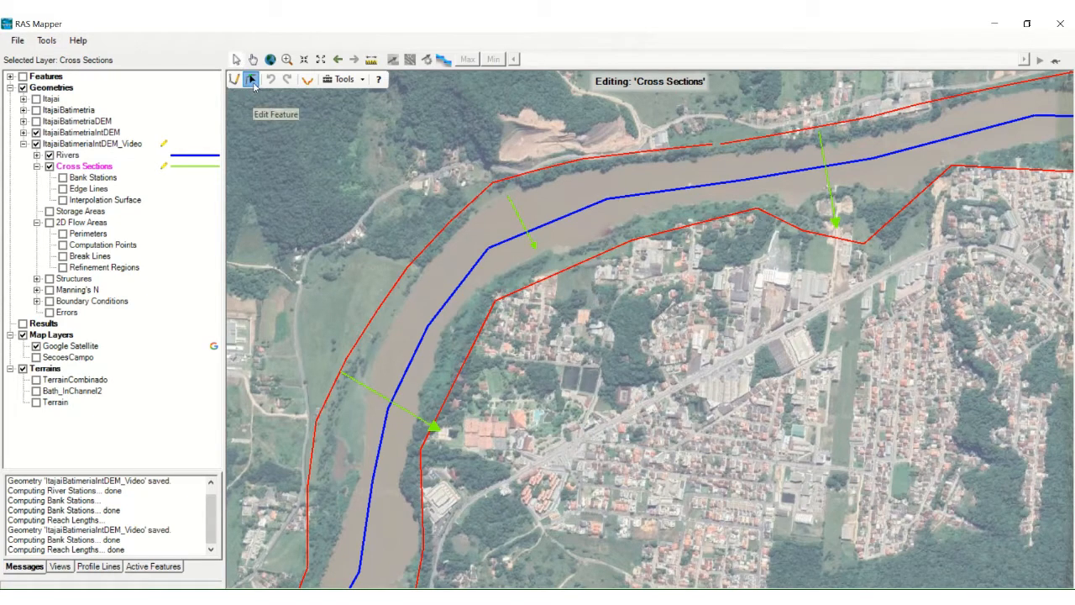
{"action": "right_click", "coordinate": [516, 215]}
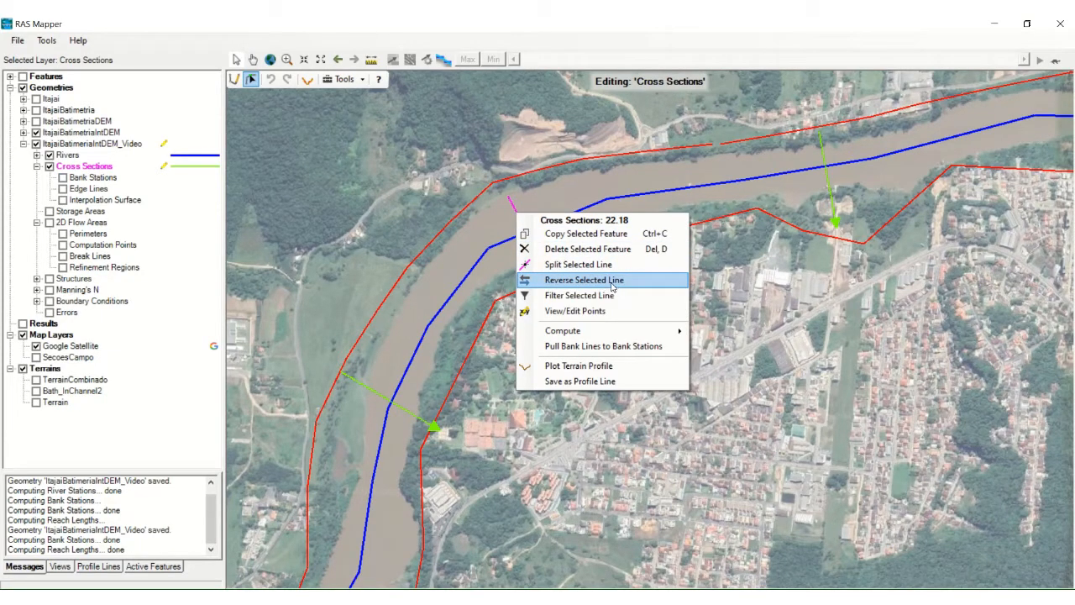
{"action": "left_click", "coordinate": [576, 38]}
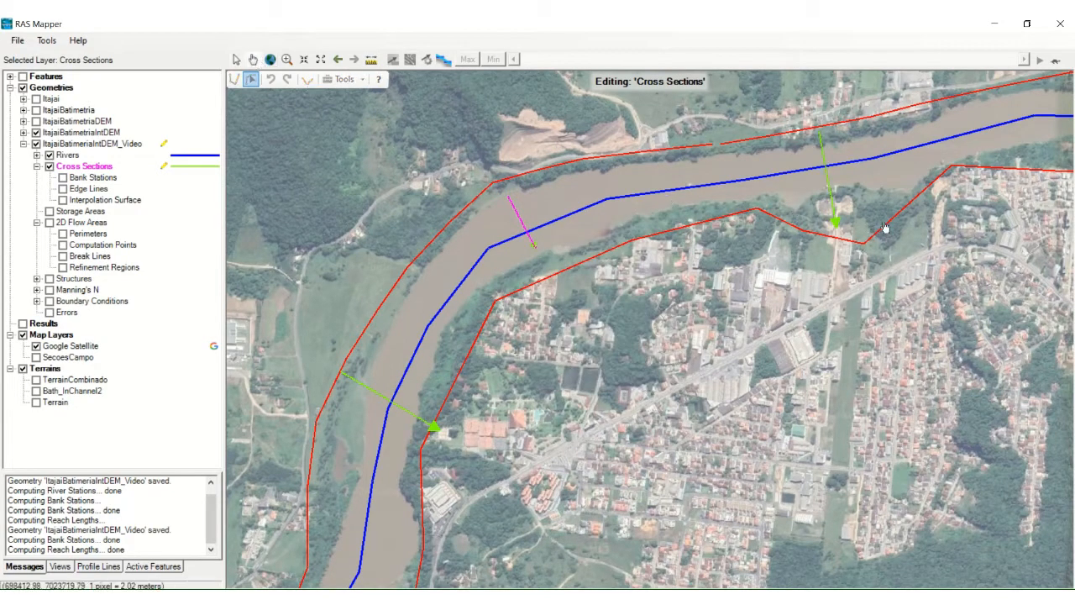
{"action": "left_click_drag", "start_coordinate": [916, 228], "coordinate": [573, 285]}
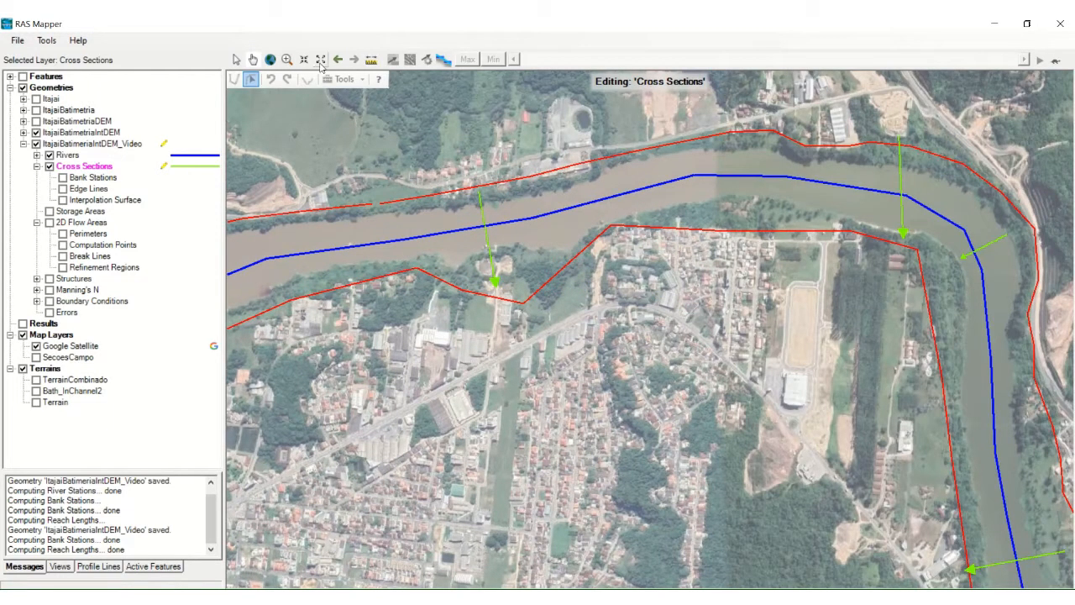
{"action": "left_click", "coordinate": [320, 59]}
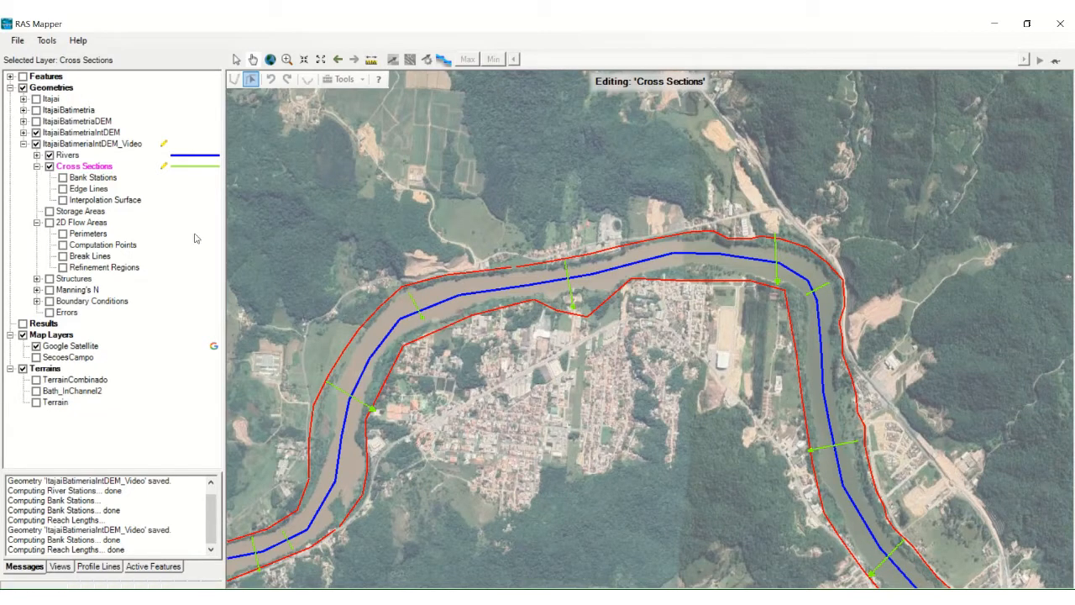
Step: Compute the bank stations for the Cross Sections layer and display the Bank Stations layer on the map
{"action": "right_click", "coordinate": [94, 172]}
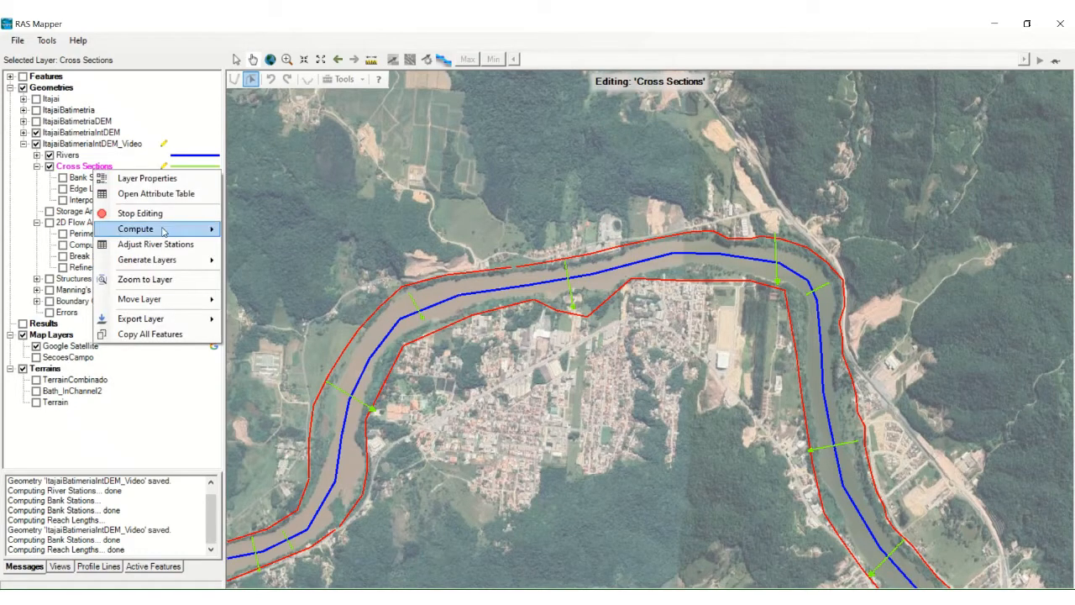
{"action": "mouse_move", "coordinate": [178, 235]}
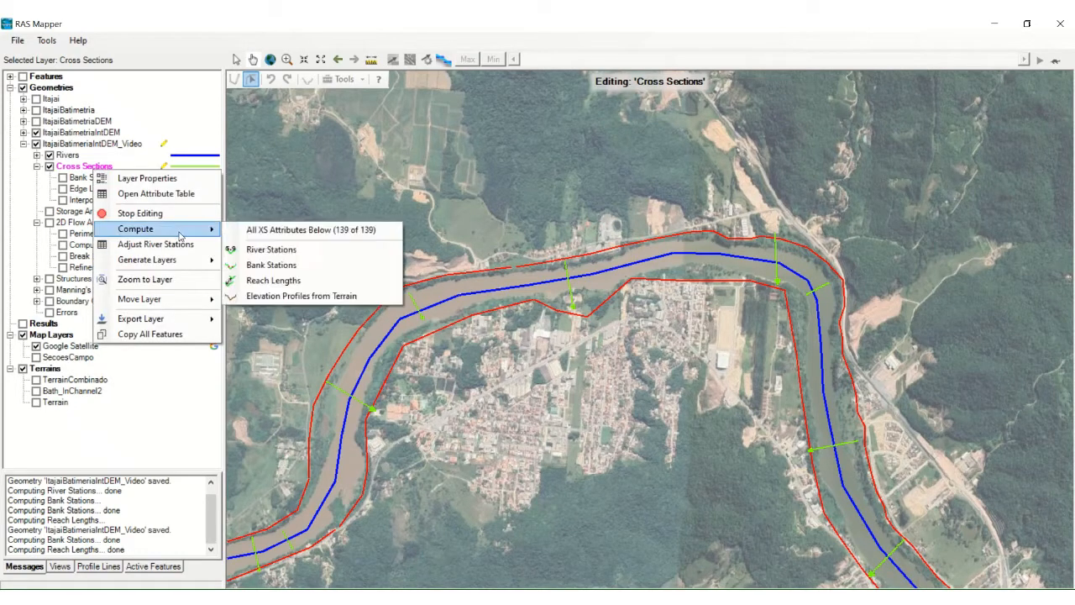
{"action": "left_click", "coordinate": [298, 266]}
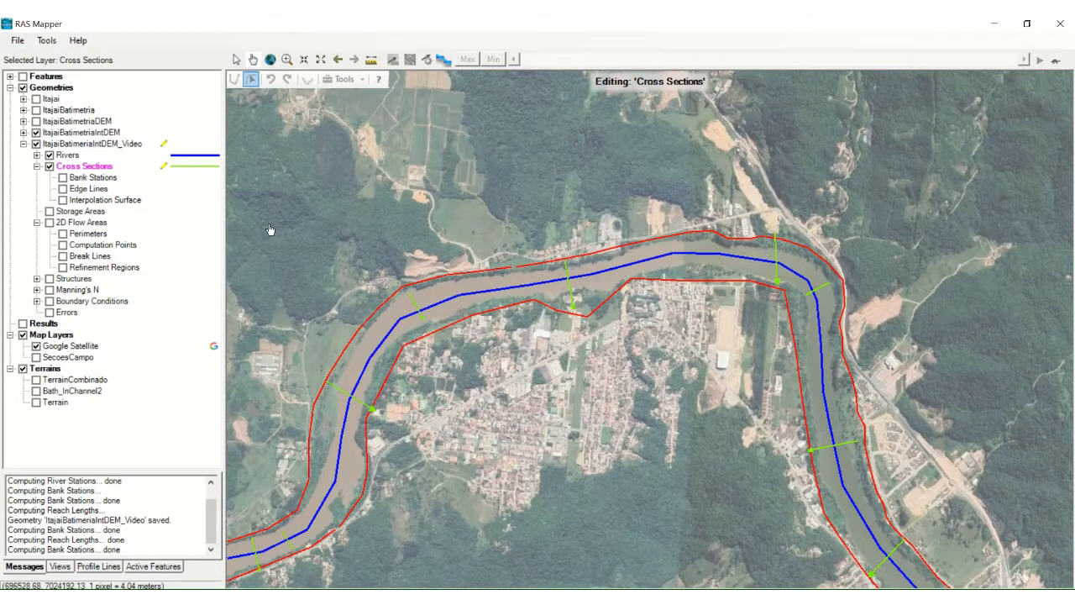
{"action": "left_click", "coordinate": [63, 178]}
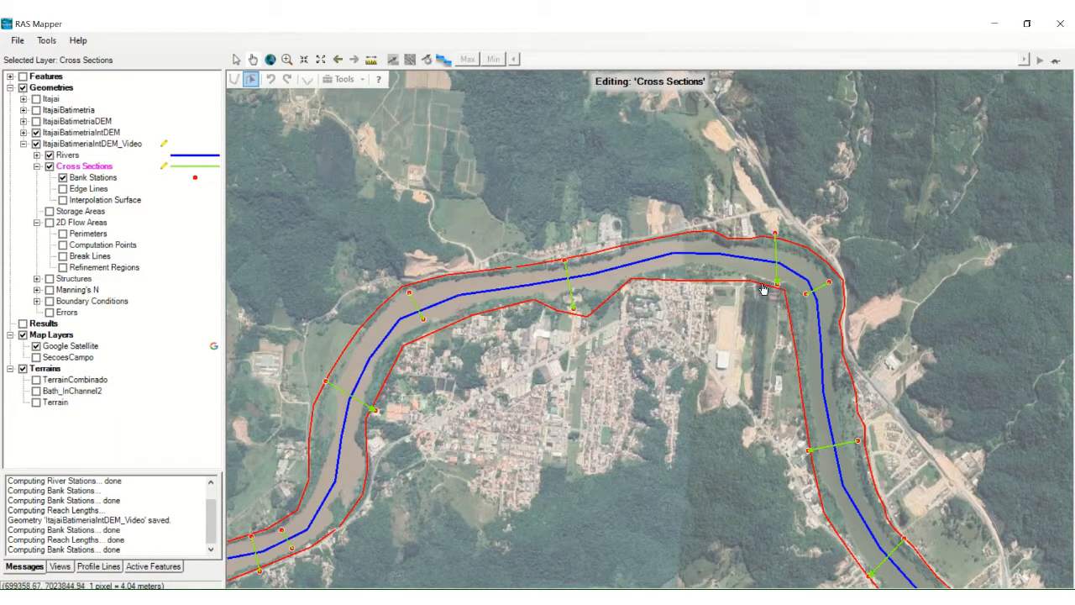
Step: Compute the reach lengths for the Cross Sections layer and review the cross sections upstream along the river
{"action": "right_click", "coordinate": [97, 174]}
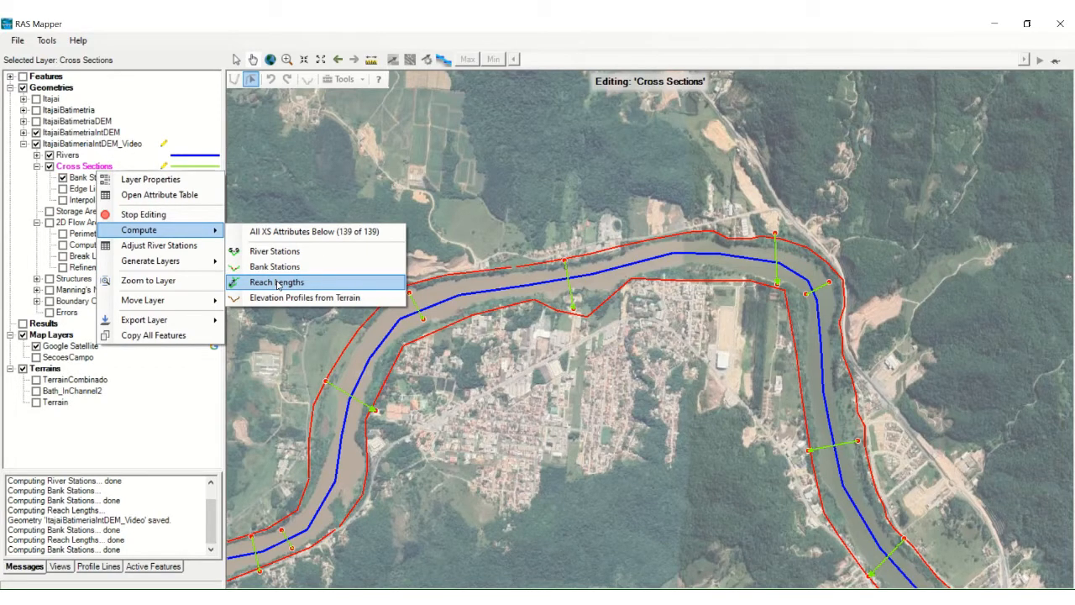
{"action": "left_click", "coordinate": [278, 284]}
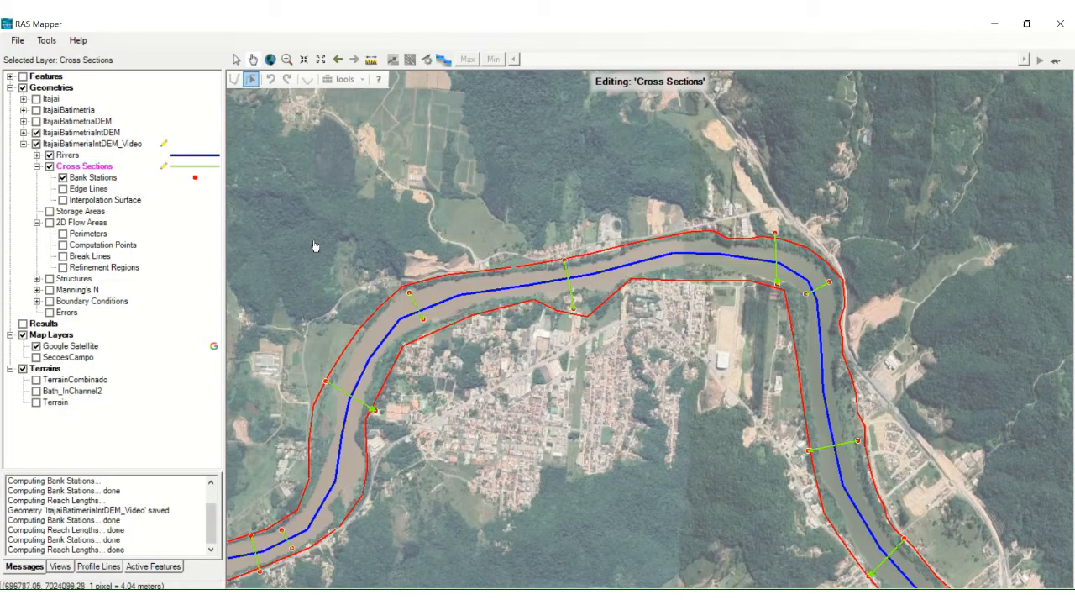
{"action": "left_click", "coordinate": [322, 63]}
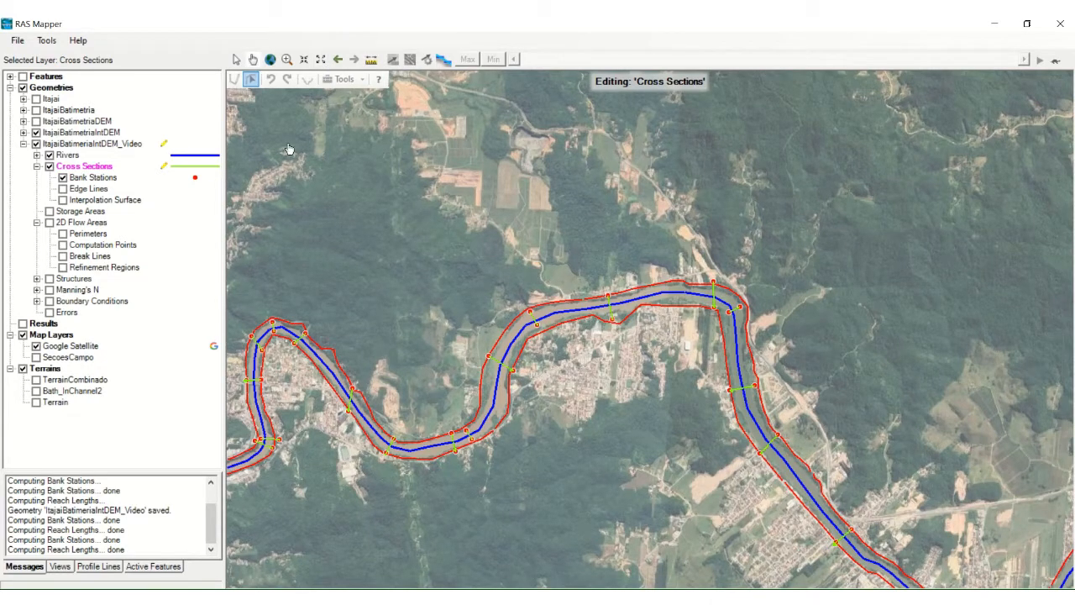
{"action": "left_click_drag", "start_coordinate": [279, 219], "coordinate": [532, 140]}
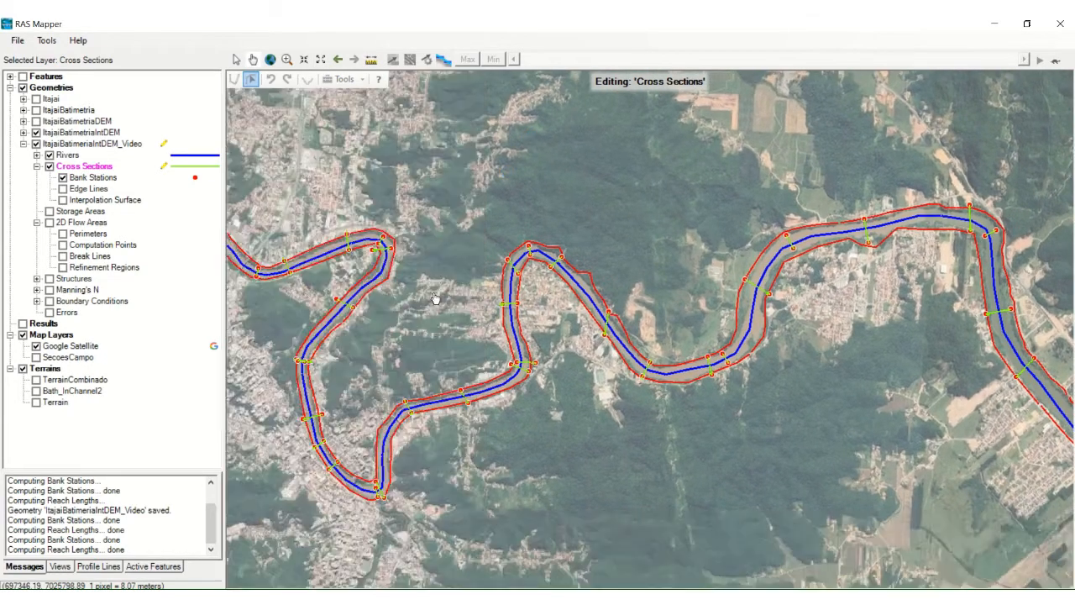
{"action": "left_click_drag", "start_coordinate": [425, 321], "coordinate": [568, 273]}
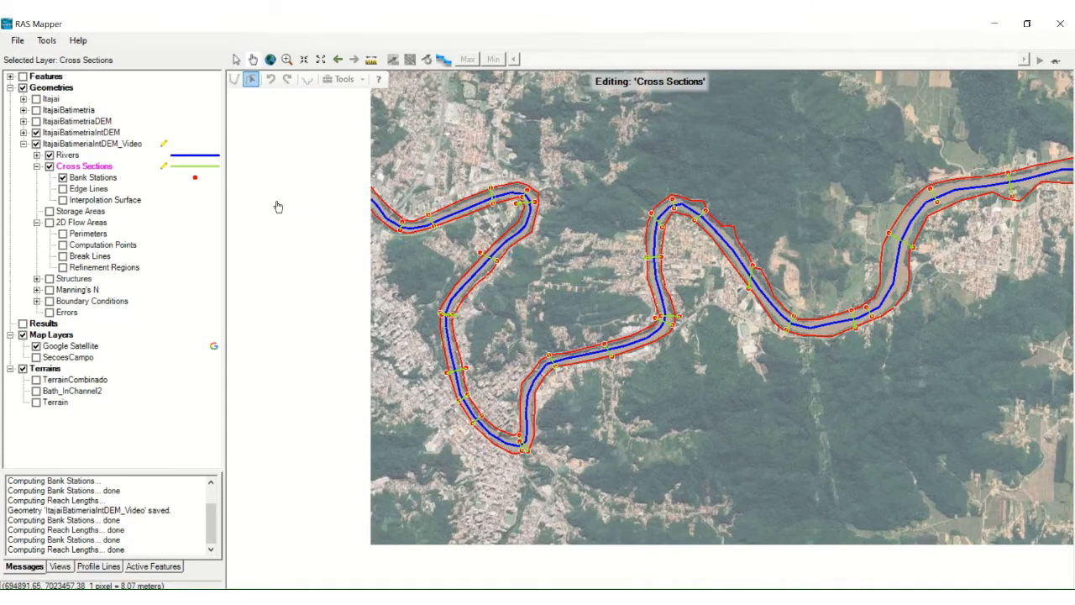
Step: Stop editing the Cross Sections layer and save the edits to the ItajaiBatimeriaIntDEM_Video geometry
{"action": "right_click", "coordinate": [99, 169]}
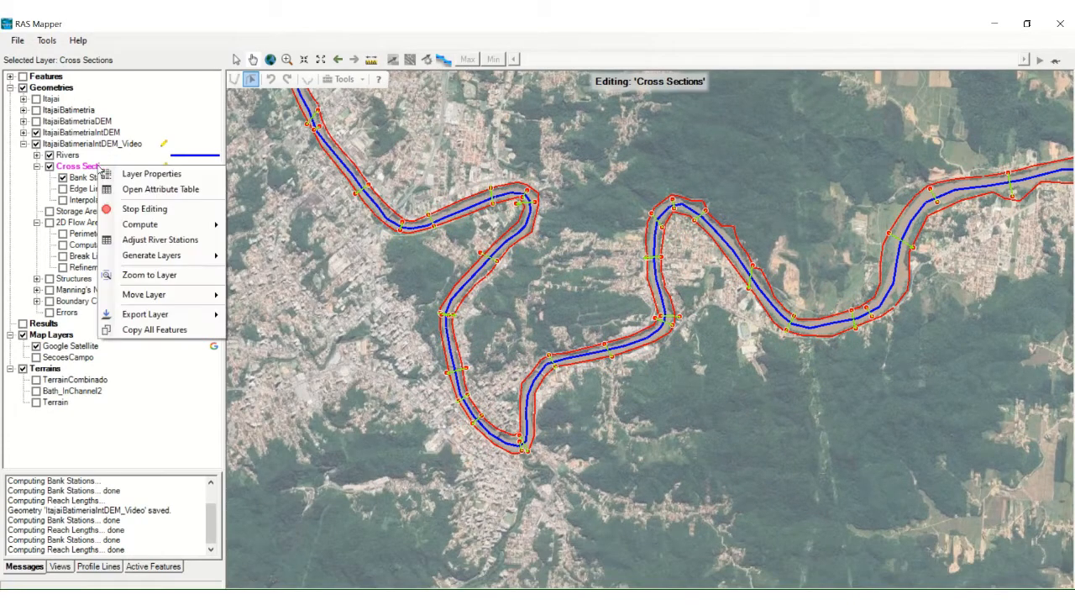
{"action": "left_click", "coordinate": [141, 210]}
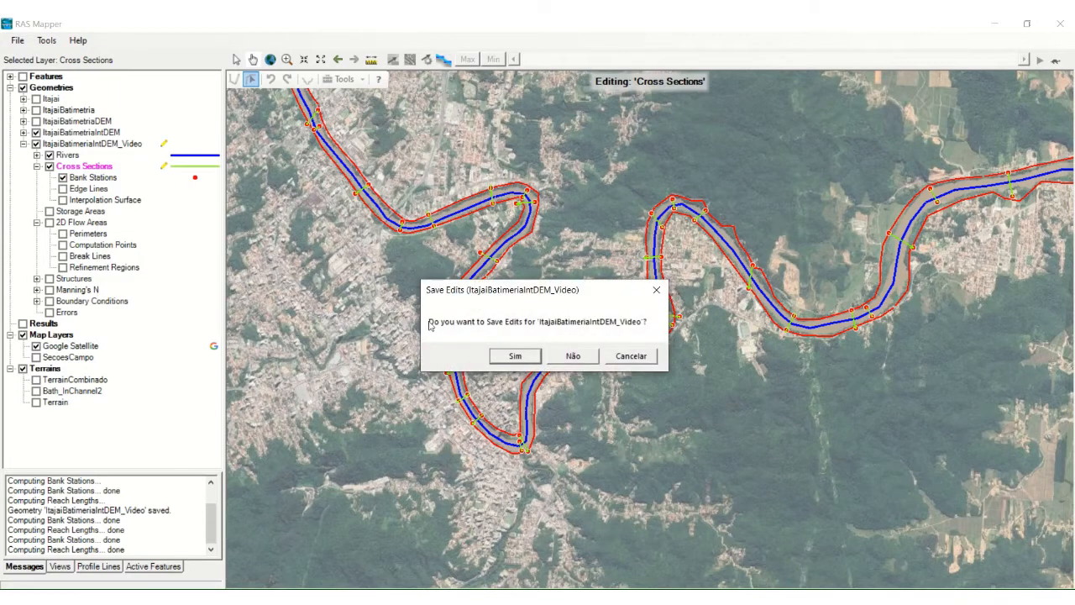
{"action": "left_click", "coordinate": [504, 358]}
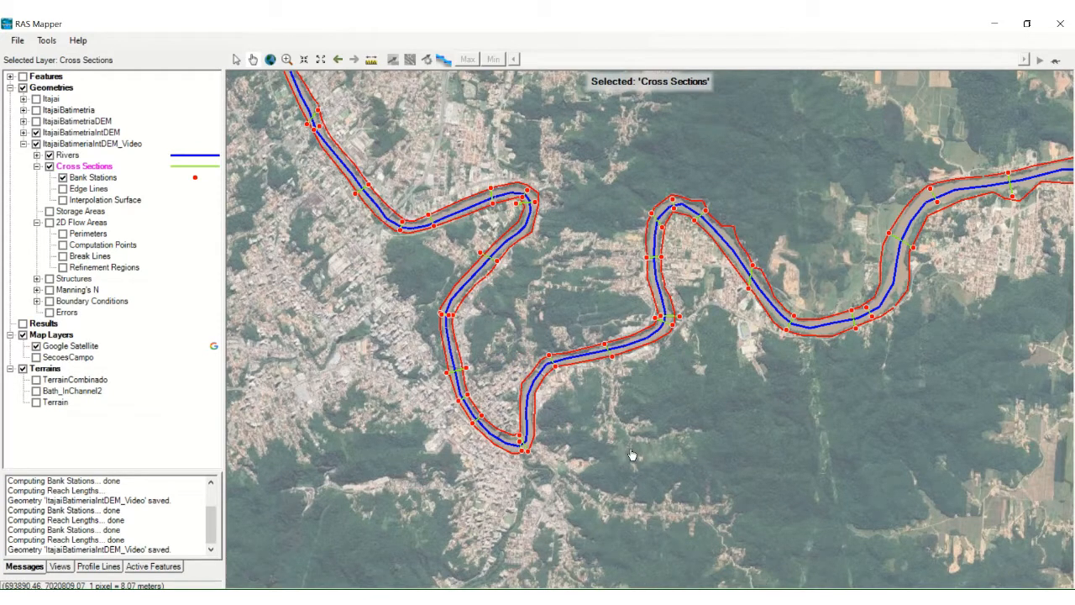
Step: Try to open the geometric data editor from the HEC-RAS main window, and check the Cross Sections layer's editing status in RAS Mapper
{"action": "mouse_move", "coordinate": [711, 588]}
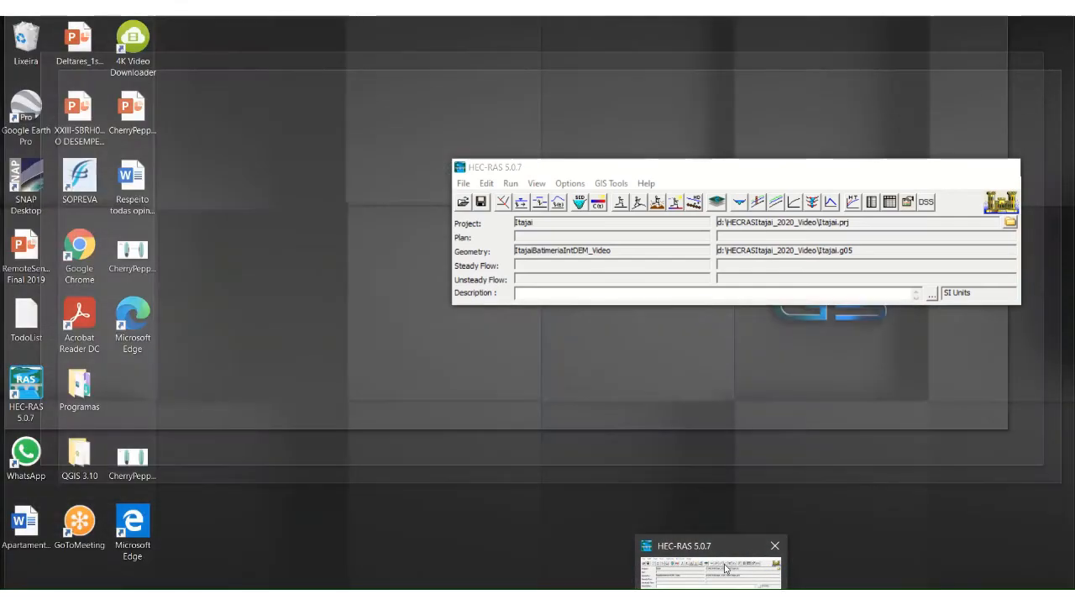
{"action": "left_click", "coordinate": [726, 569]}
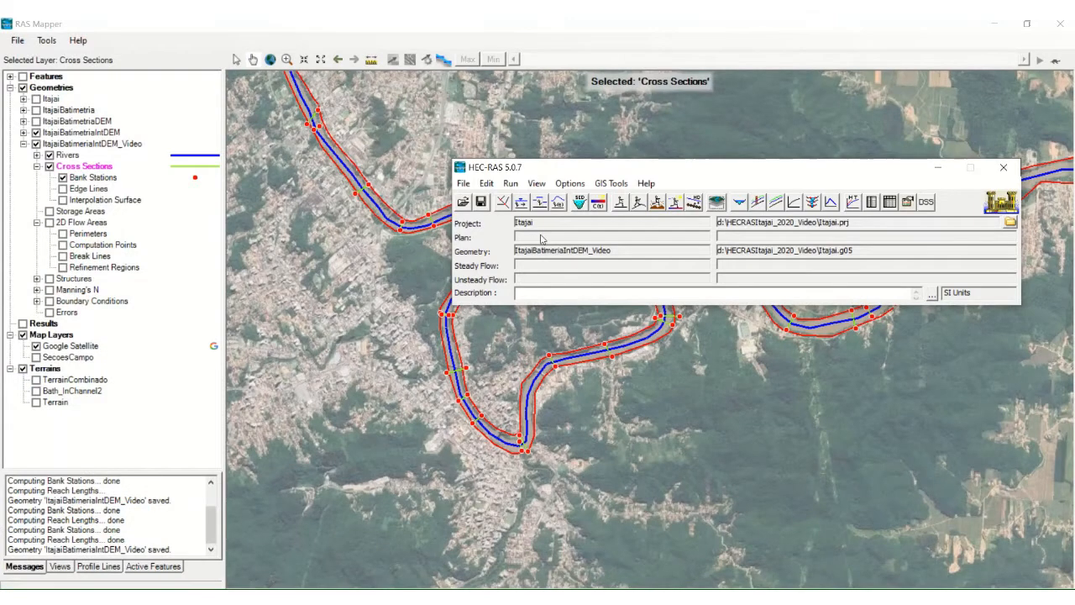
{"action": "left_click", "coordinate": [507, 206]}
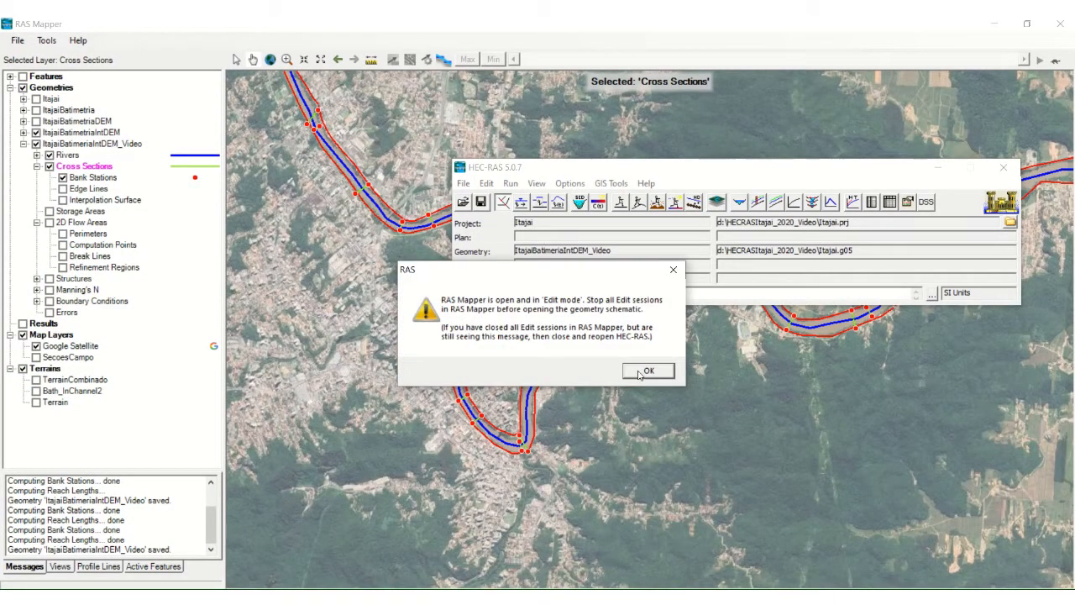
{"action": "left_click", "coordinate": [648, 372]}
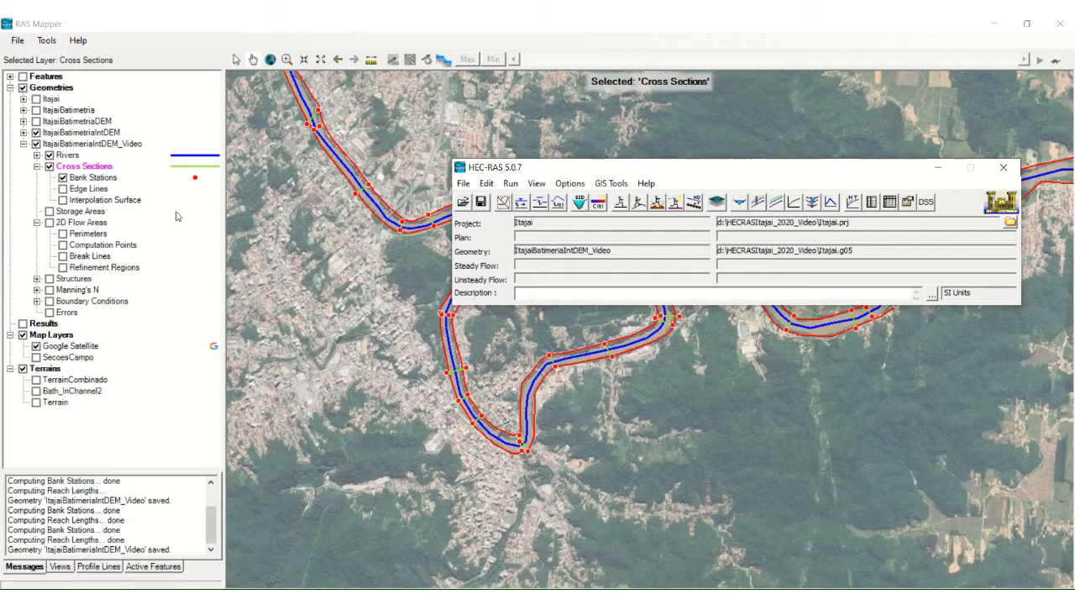
{"action": "right_click", "coordinate": [77, 168]}
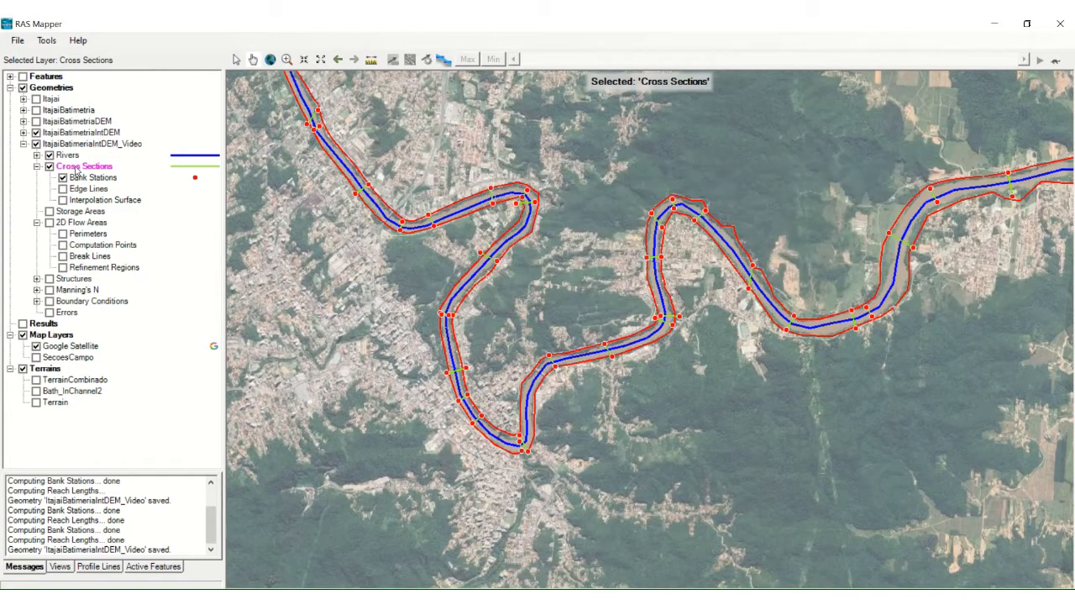
{"action": "left_click", "coordinate": [283, 36]}
Step: Close RAS Mapper and open the HEC-RAS geometric data editor in a maximized window
{"action": "left_click", "coordinate": [1056, 28]}
{"action": "left_click", "coordinate": [517, 188]}
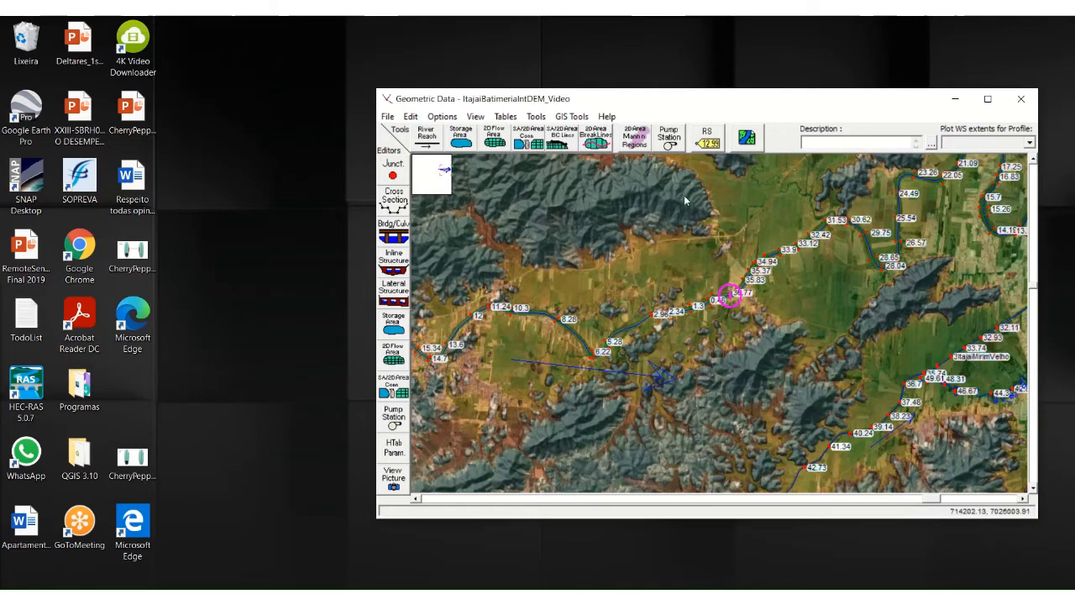
{"action": "left_click", "coordinate": [988, 99]}
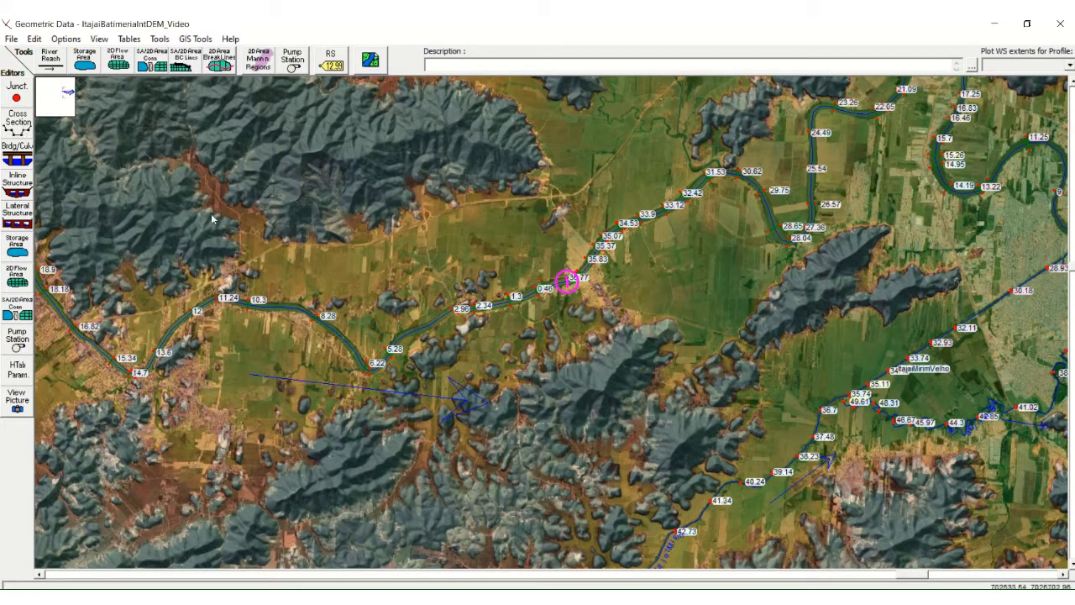
Step: Open the cross section data for the Itajai river and examine the profiles downstream from station 36.77 to 35.45
{"action": "left_click", "coordinate": [18, 129]}
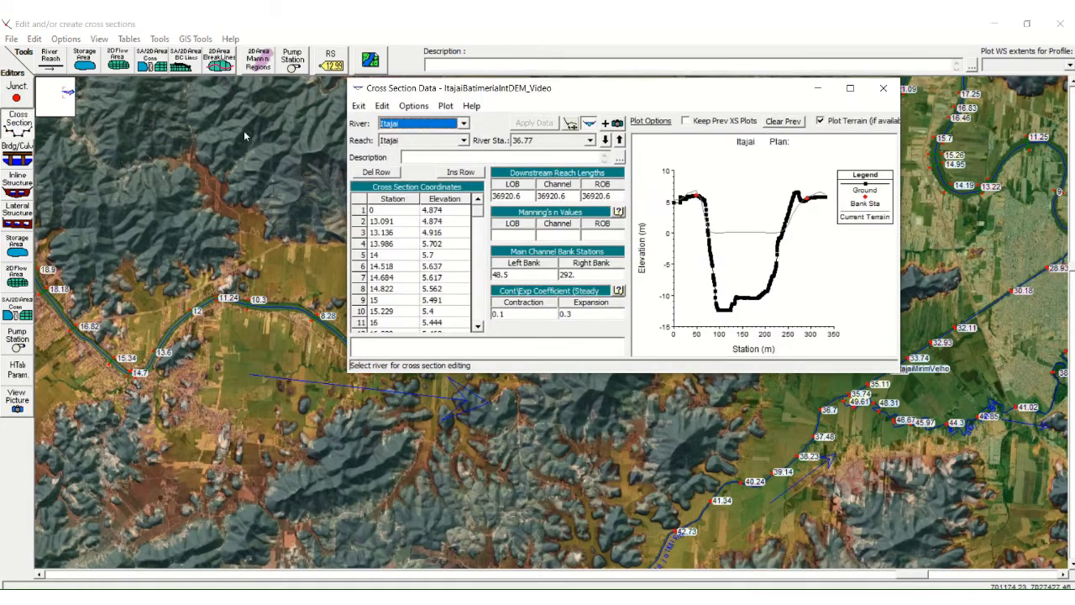
{"action": "left_click_drag", "start_coordinate": [727, 95], "coordinate": [341, 74]}
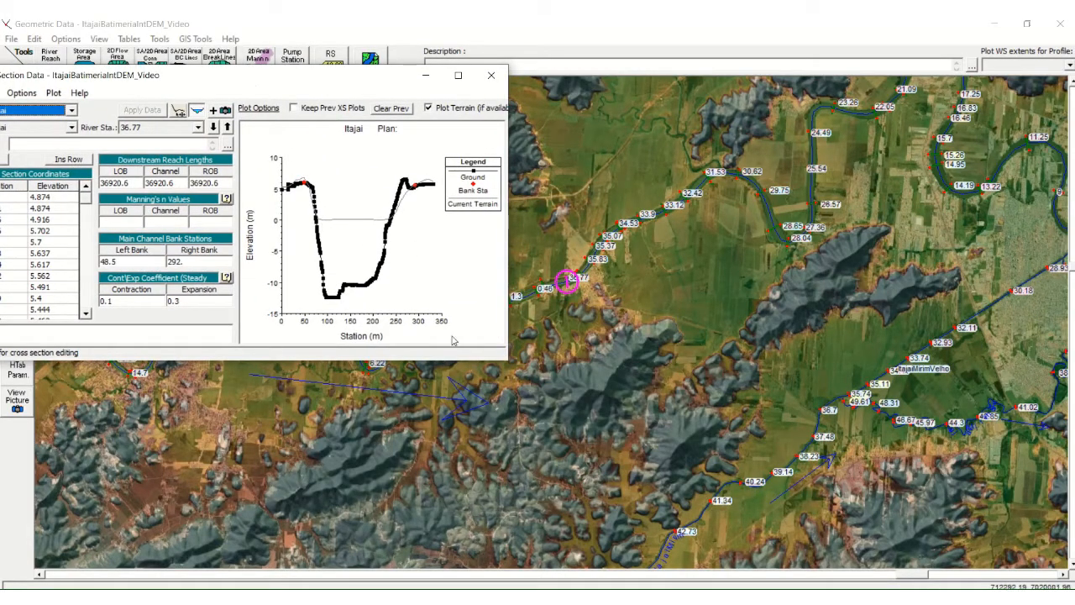
{"action": "left_click_drag", "start_coordinate": [372, 85], "coordinate": [555, 97]}
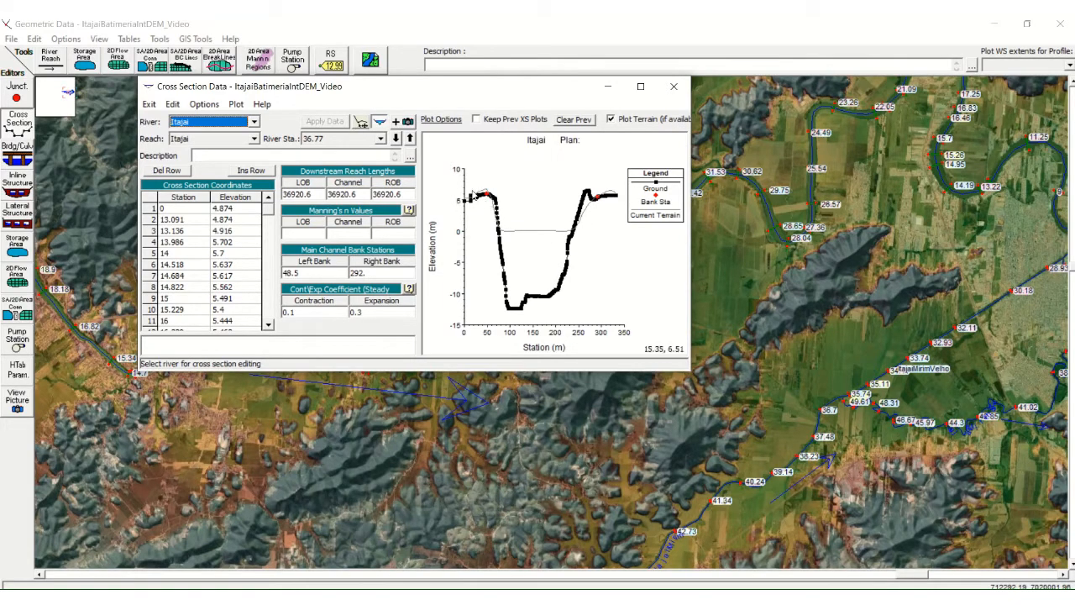
{"action": "left_click", "coordinate": [396, 140]}
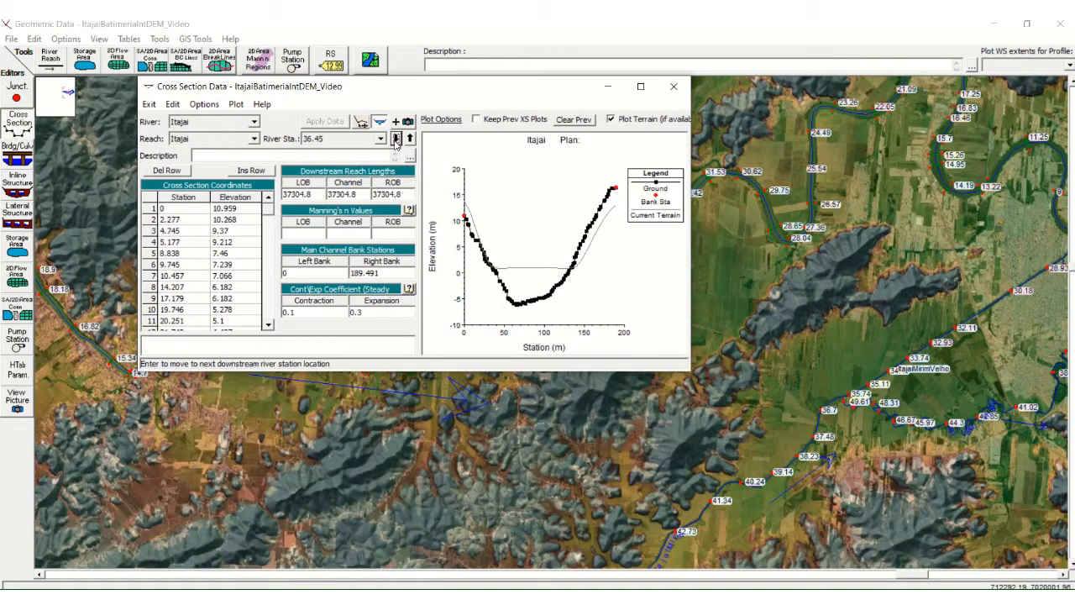
{"action": "left_click", "coordinate": [396, 139]}
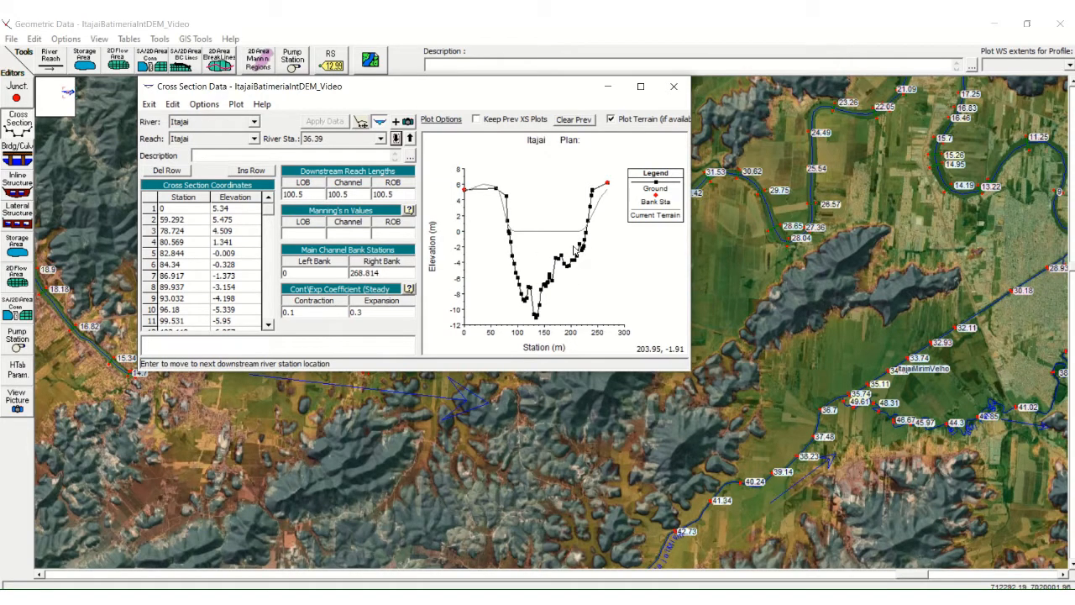
{"action": "left_click", "coordinate": [397, 140]}
{"action": "left_click", "coordinate": [397, 139]}
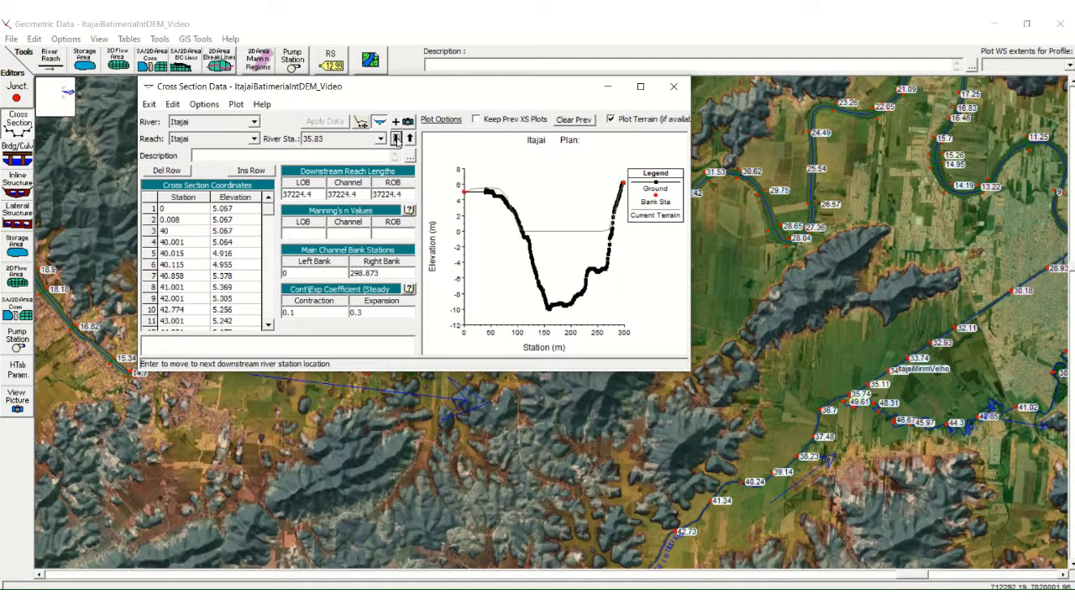
{"action": "left_click", "coordinate": [397, 140]}
{"action": "left_click", "coordinate": [397, 140]}
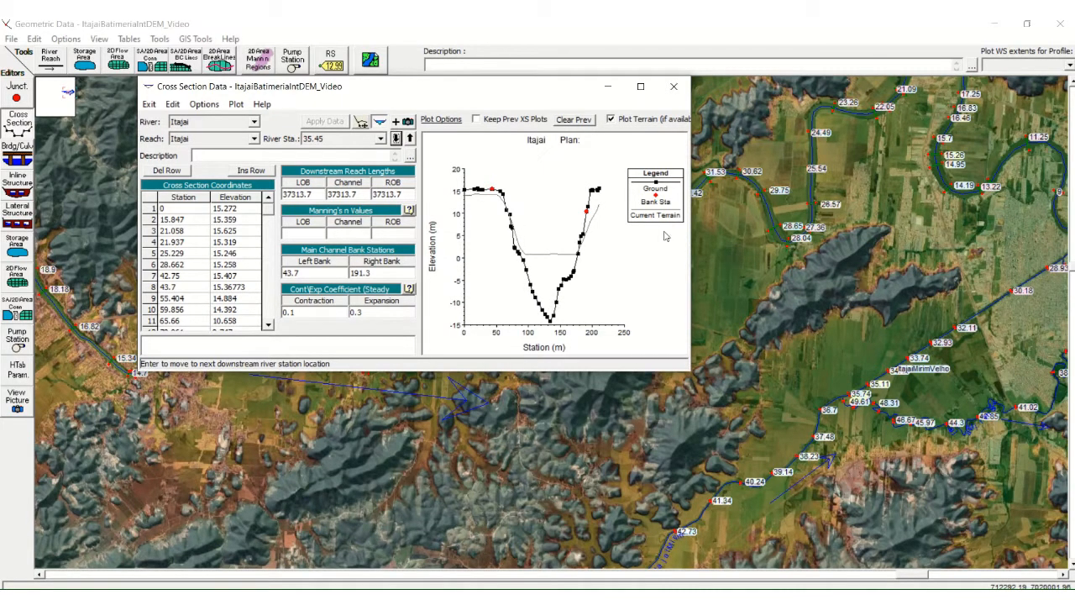
{"action": "left_click", "coordinate": [675, 87]}
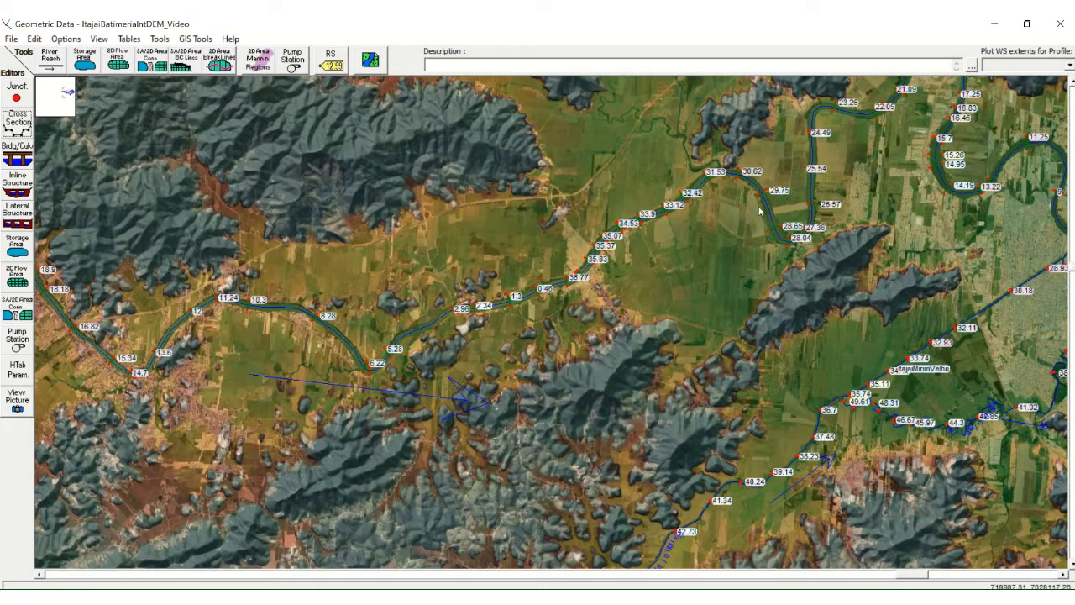
{"action": "scroll", "coordinate": [759, 212], "scroll_direction": "down", "scroll_amount": 1}
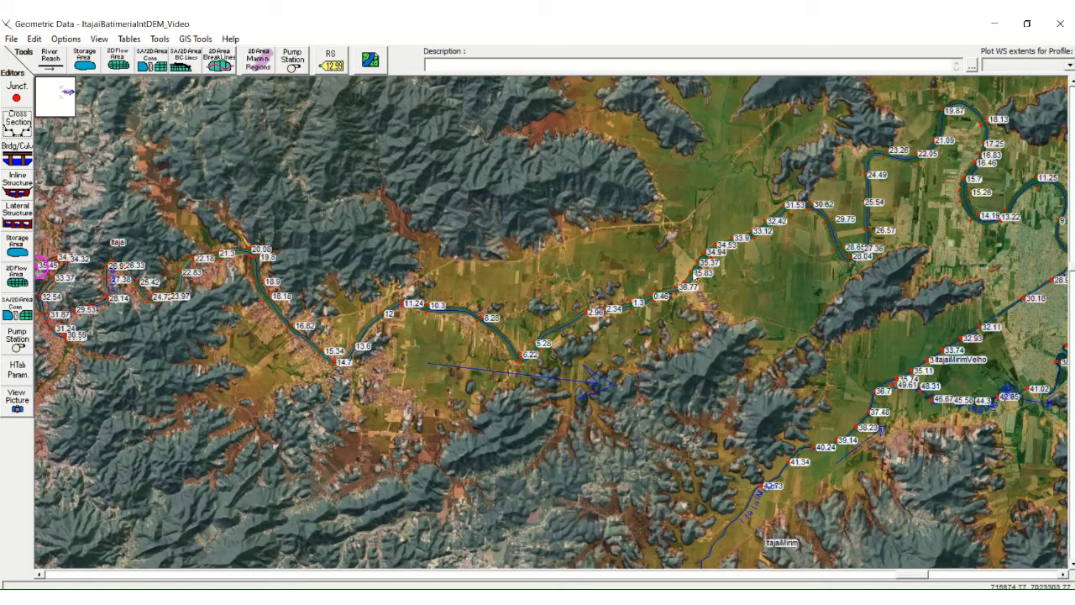